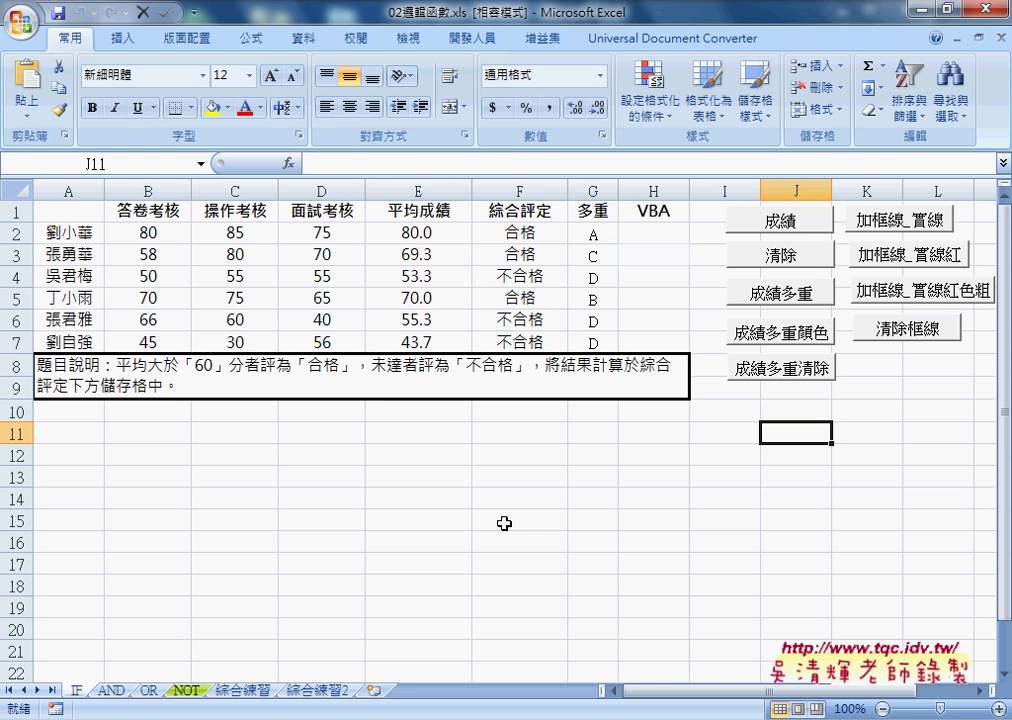
Step: Delete the nested-IF letter grades in G2:G7 and reselect G2
click(502, 238)
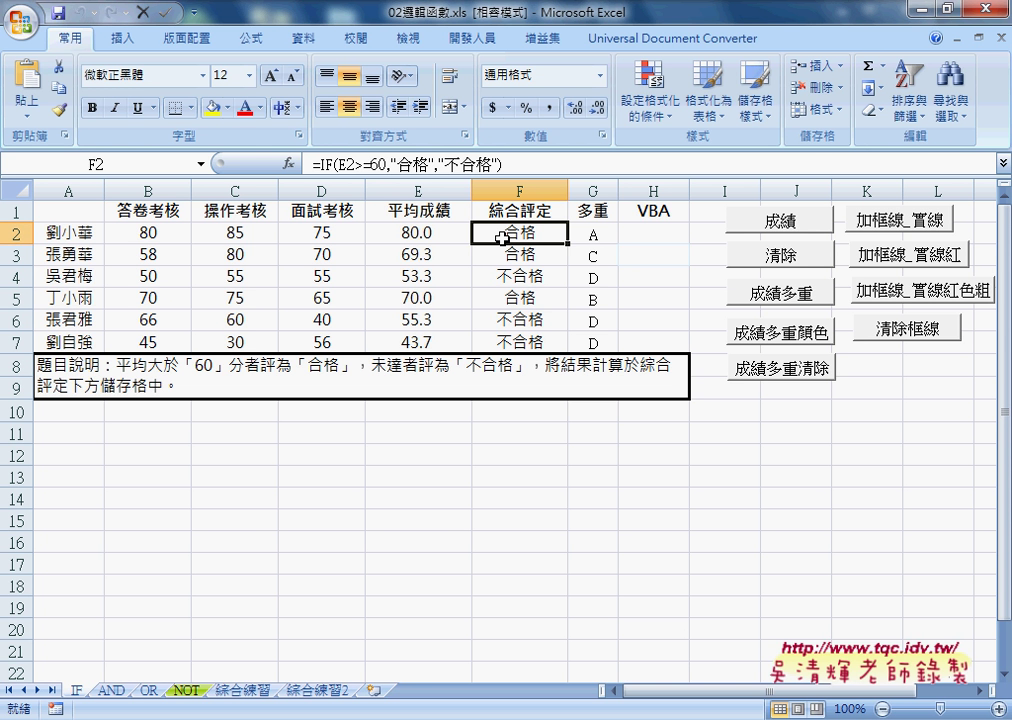
click(598, 236)
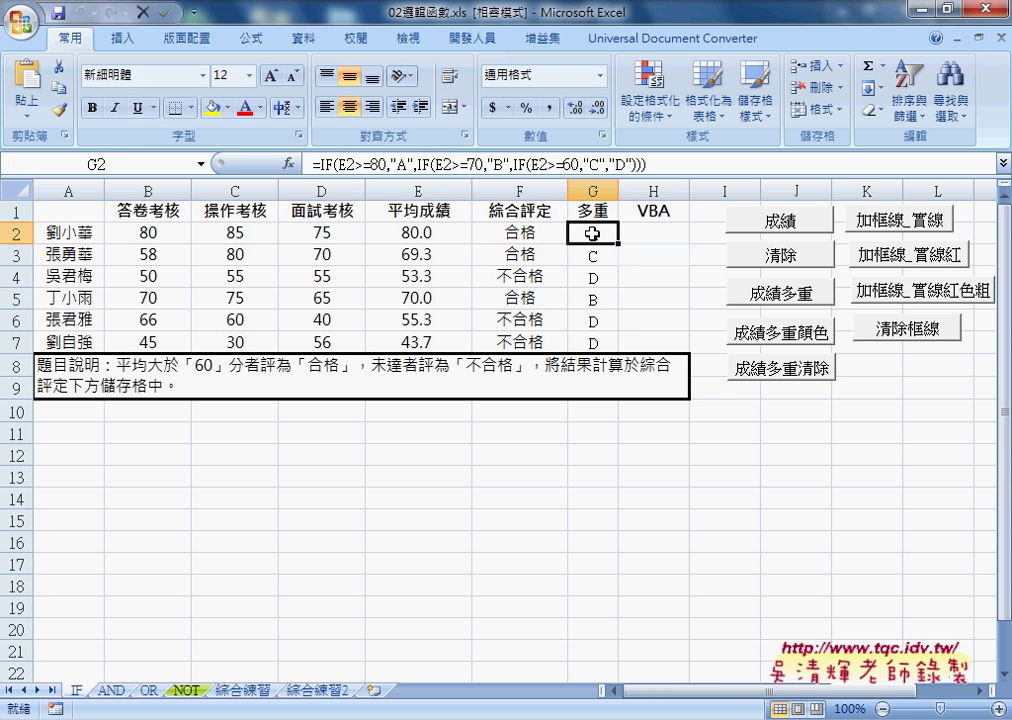
drag(598, 236, 596, 340)
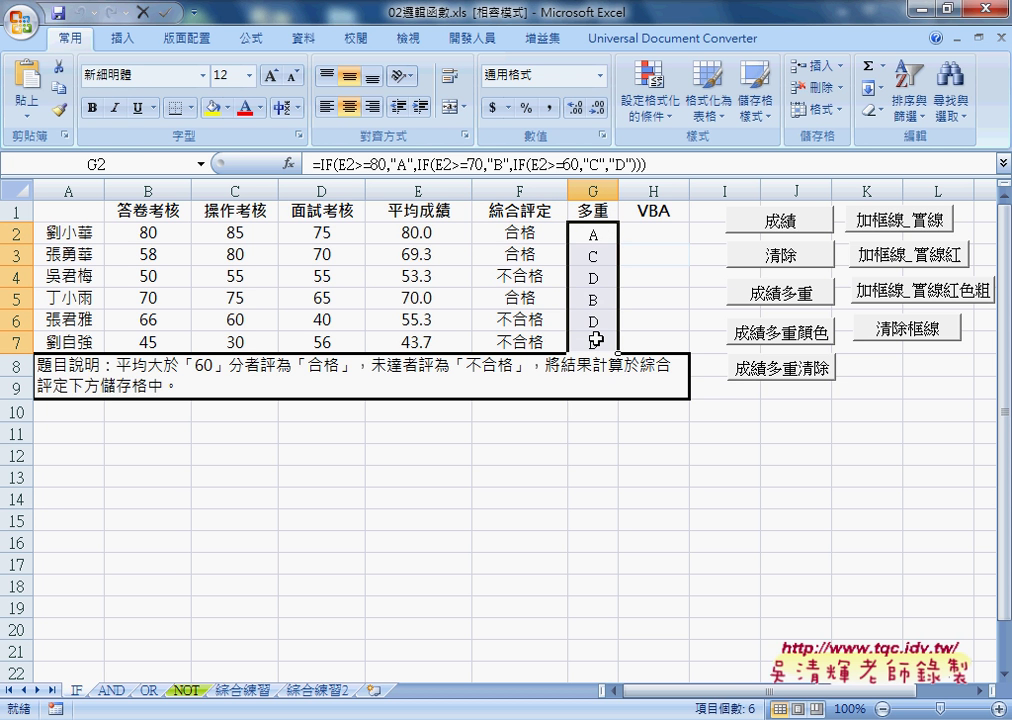
key(Delete)
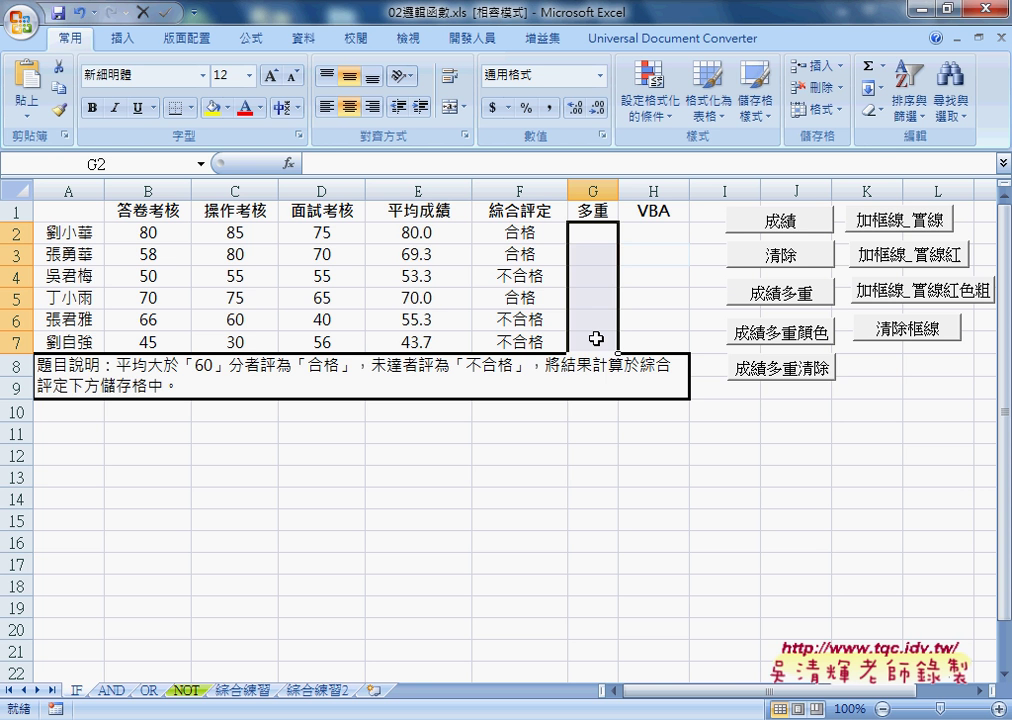
click(602, 235)
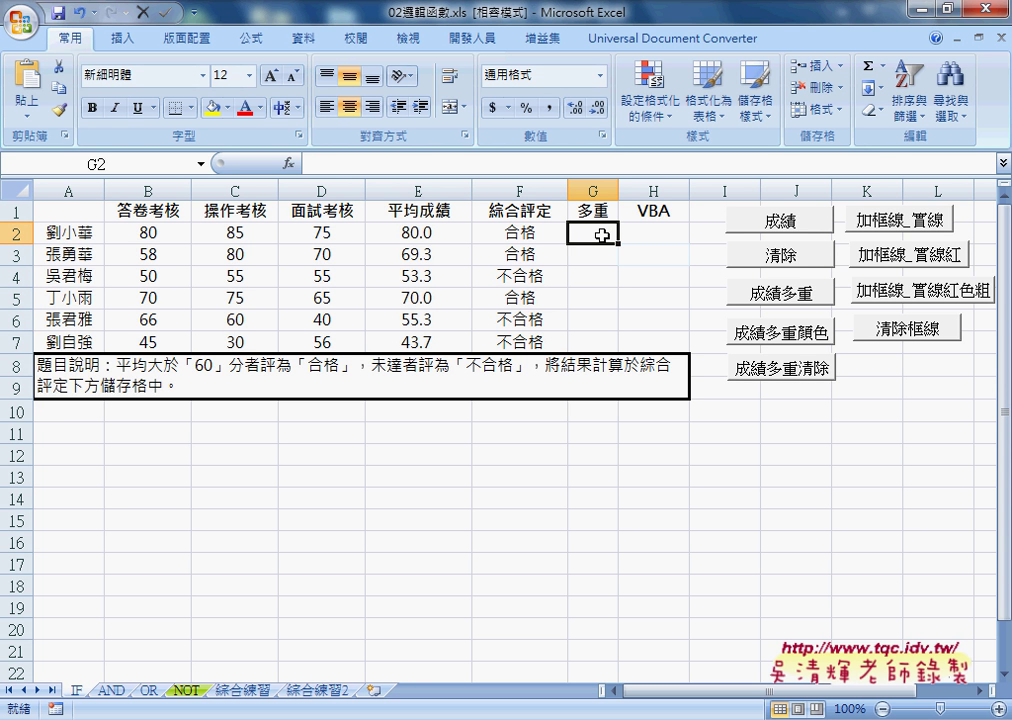
Step: Insert the IF function into G2 from the 邏輯 category
click(288, 164)
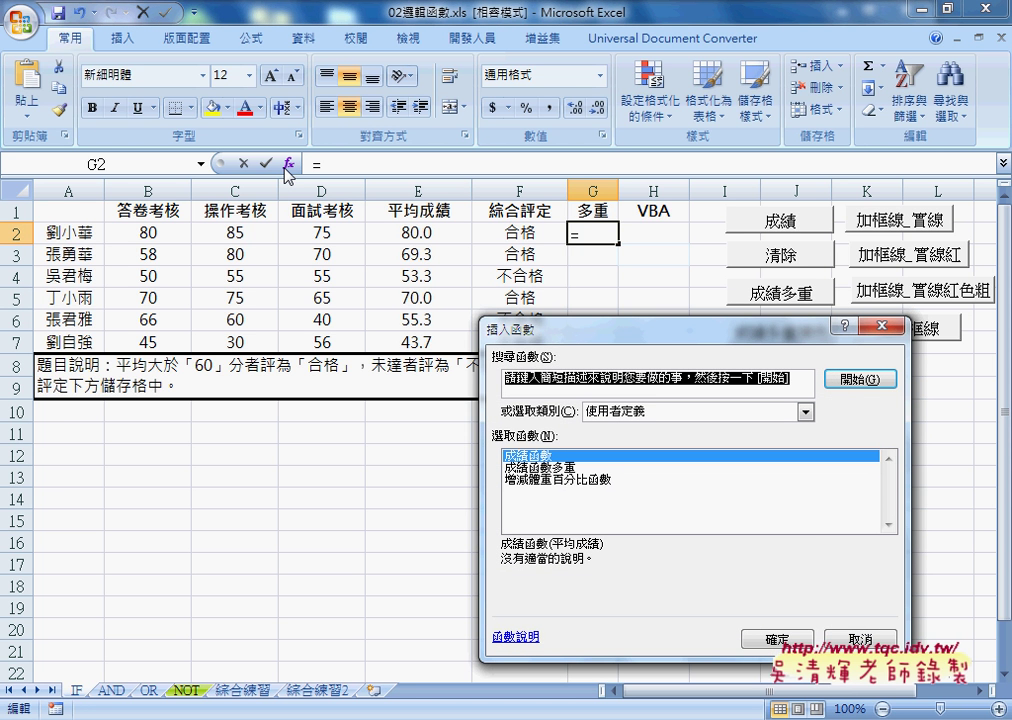
click(640, 411)
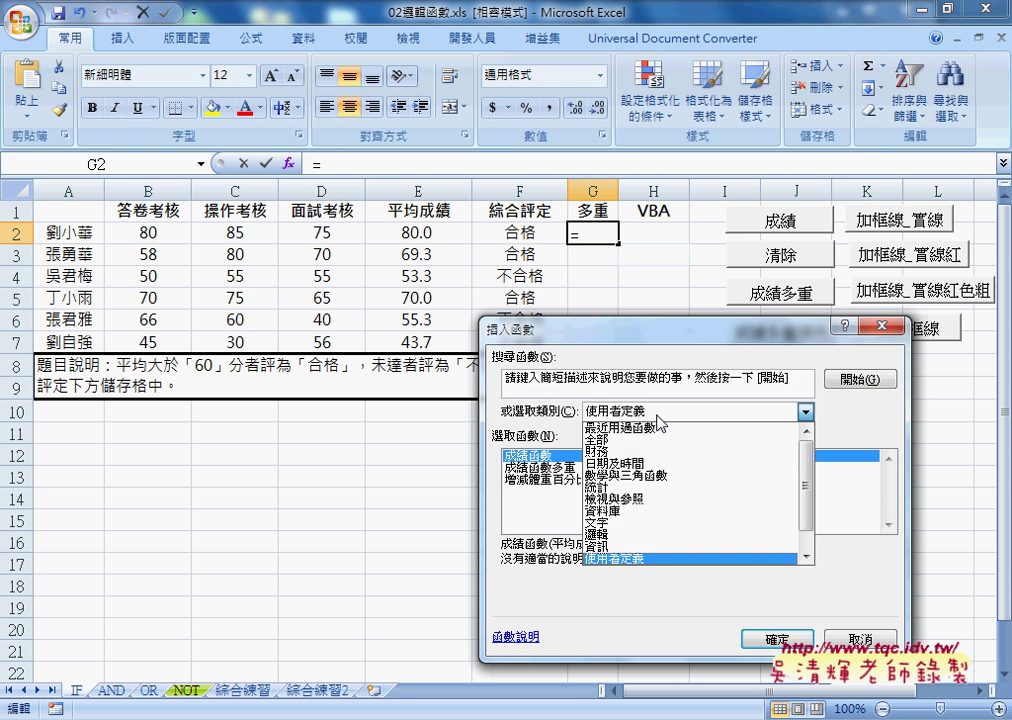
click(648, 534)
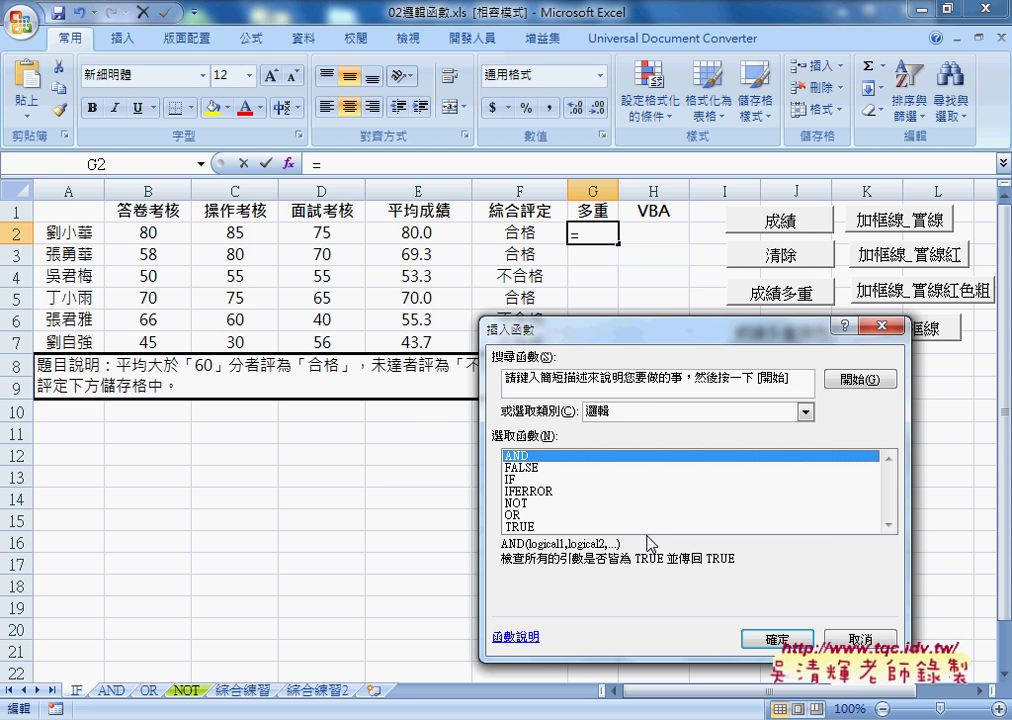
click(512, 480)
drag(550, 328, 475, 263)
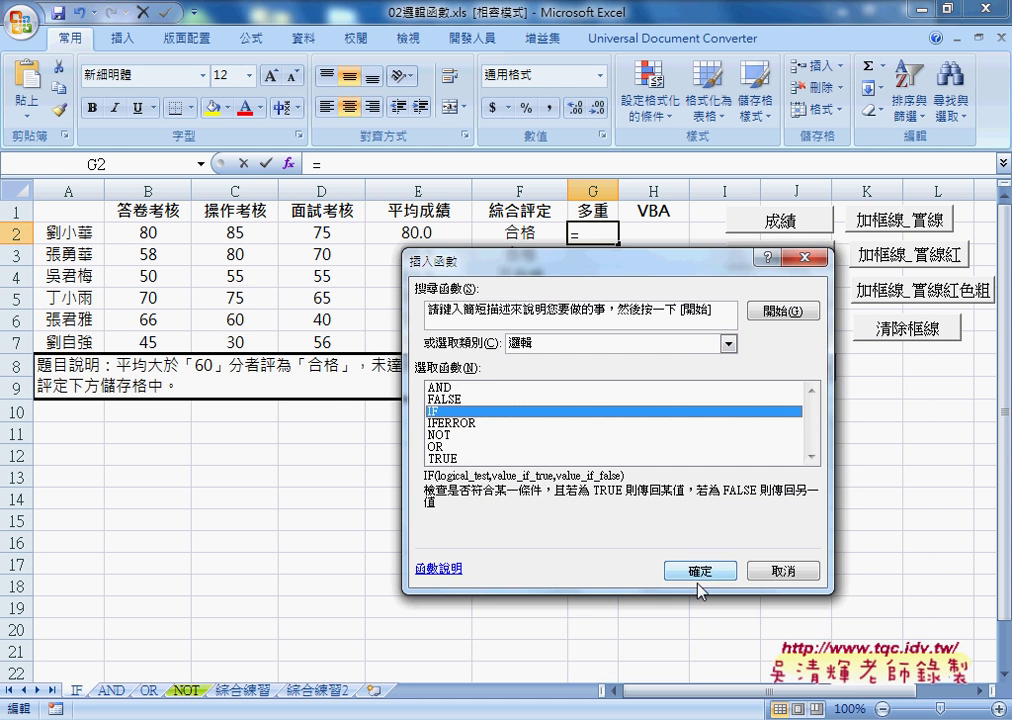
click(700, 569)
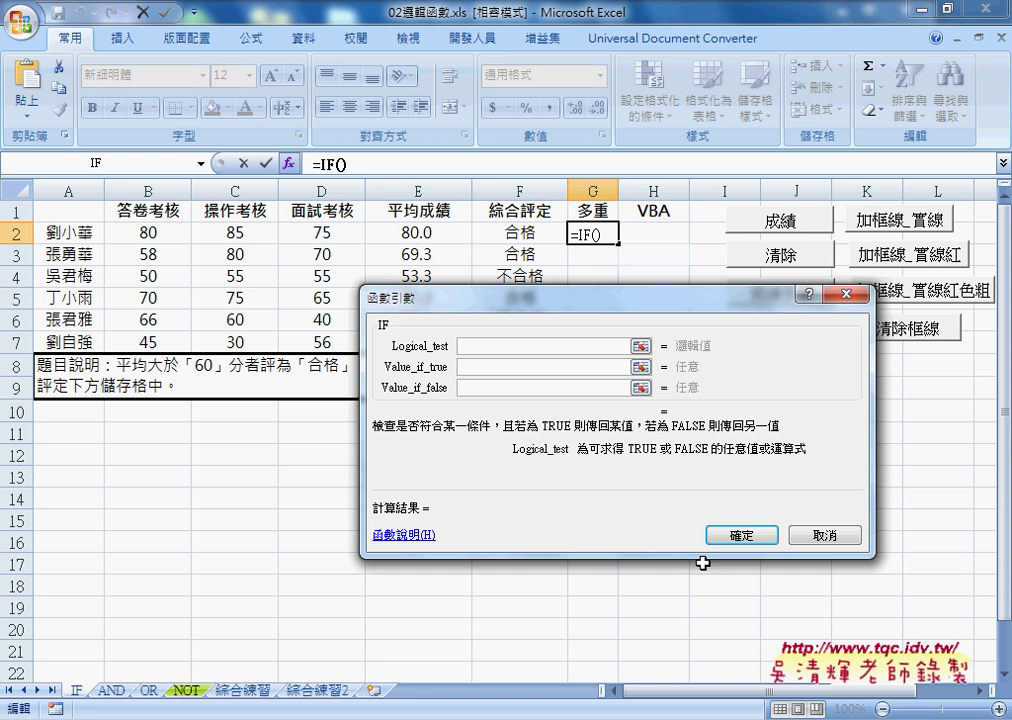
Step: Set the IF test to E2>=80 with "A" as the true result
click(429, 234)
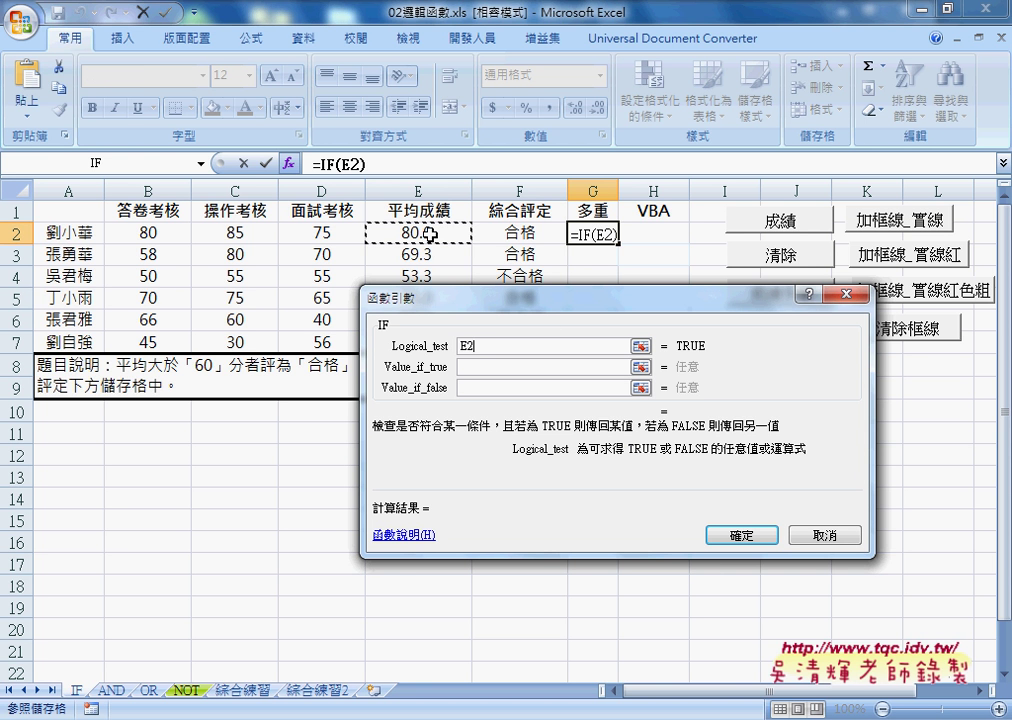
text(>)
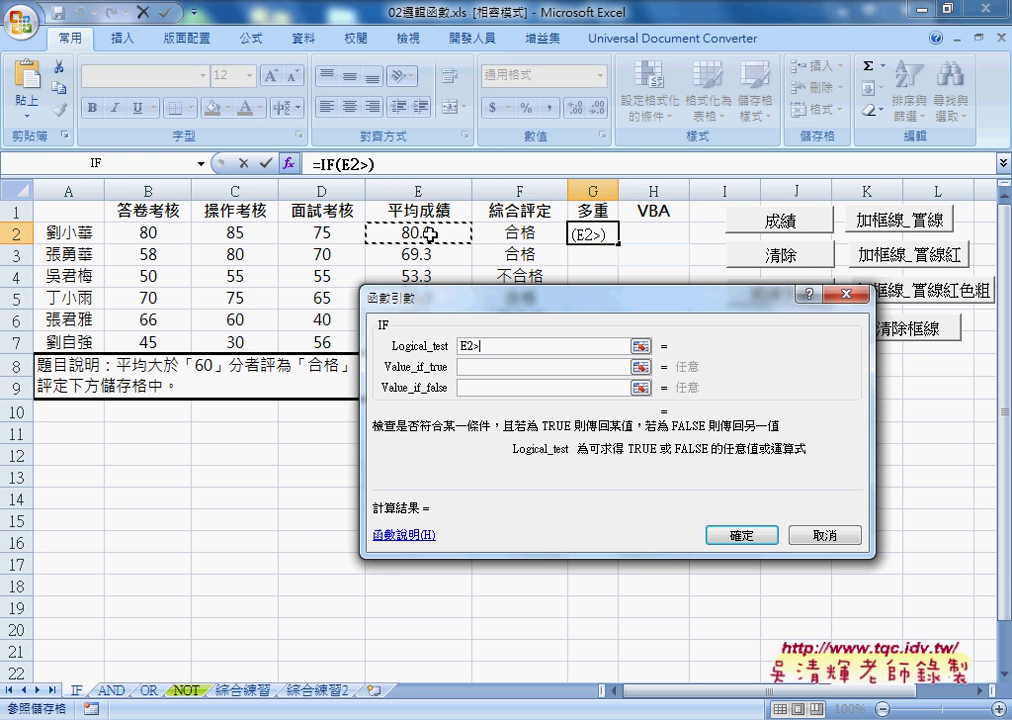
text(=)
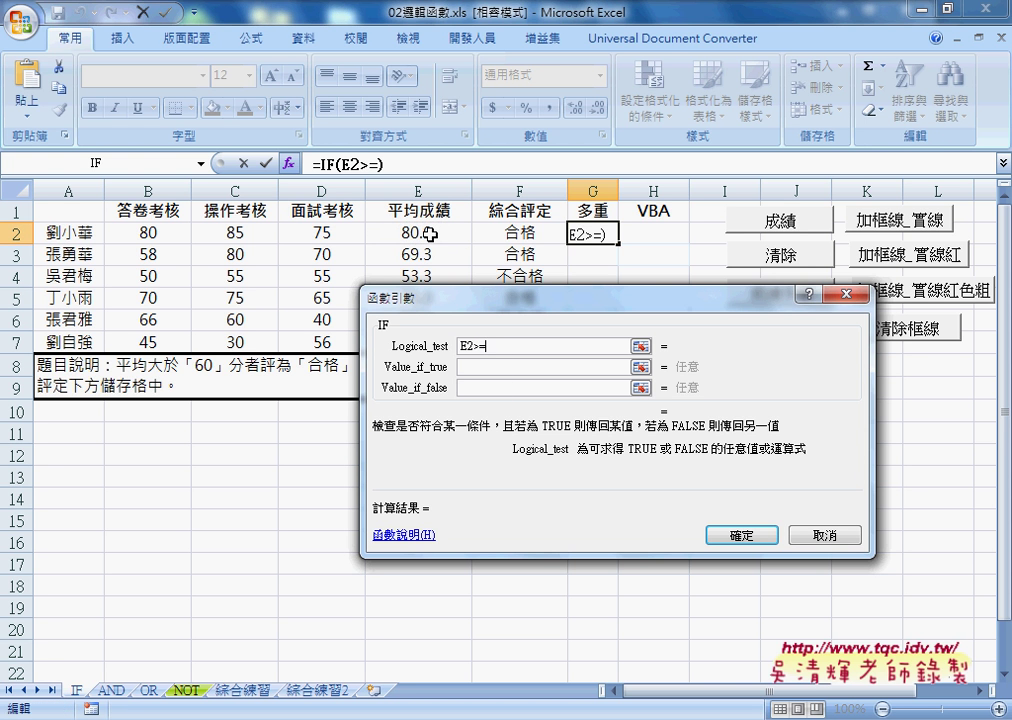
text(80)
key(Tab)
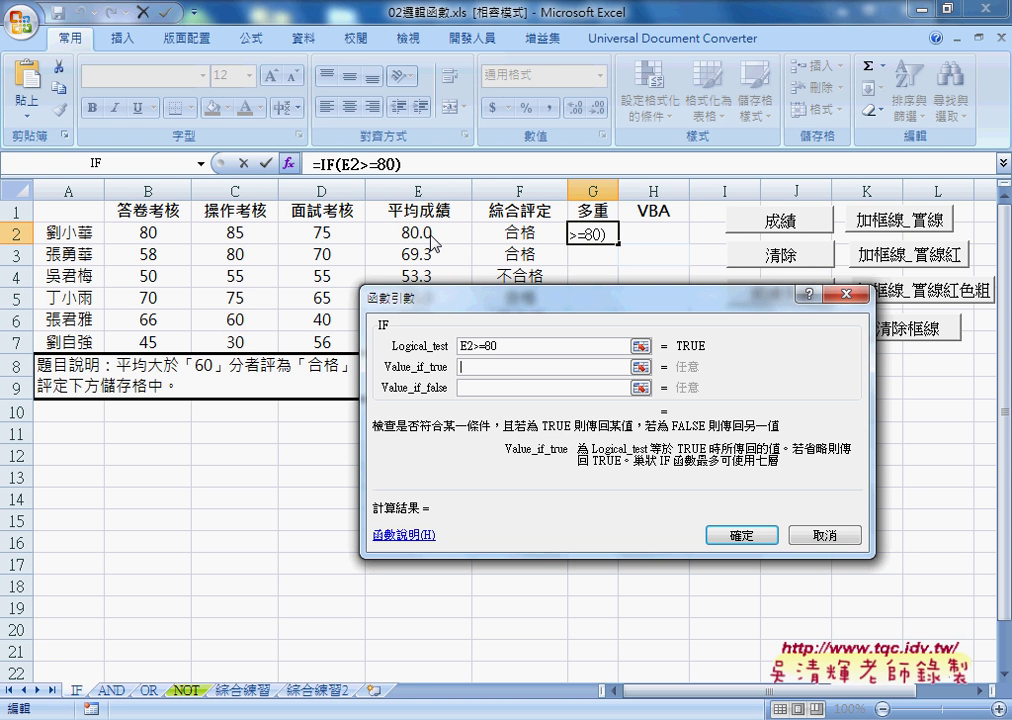
text(A)
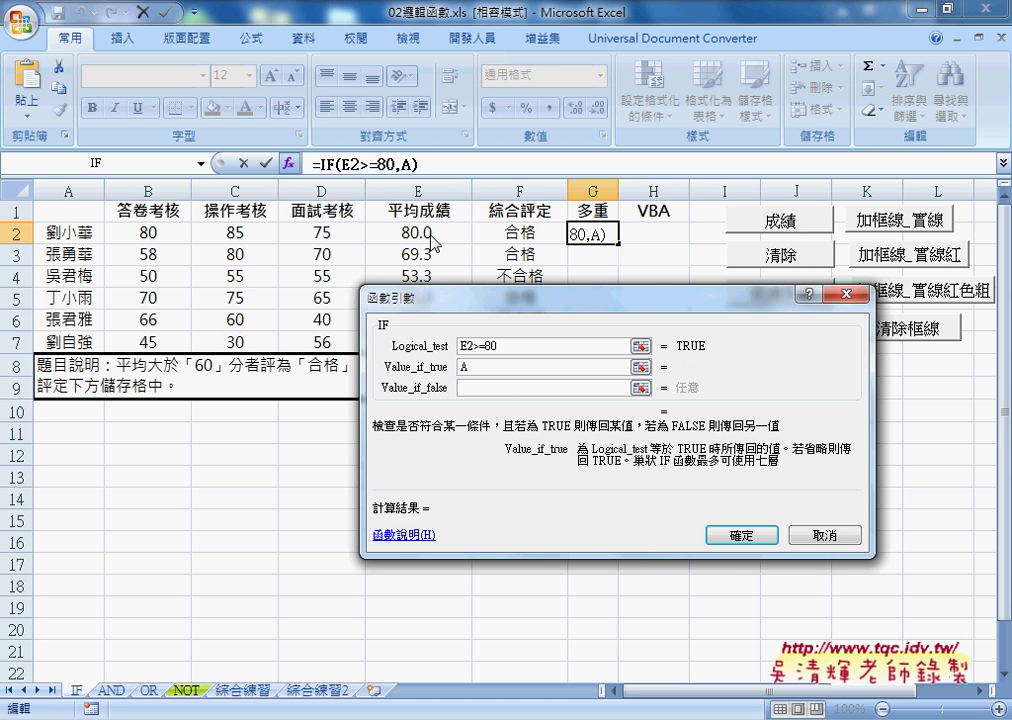
click(483, 387)
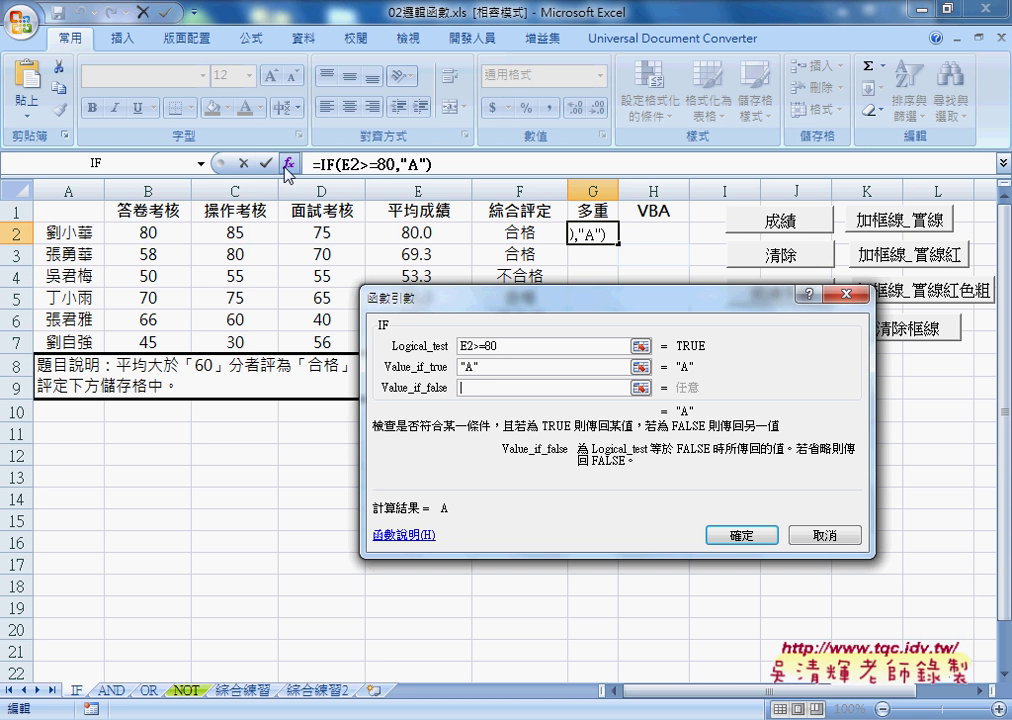
click(201, 164)
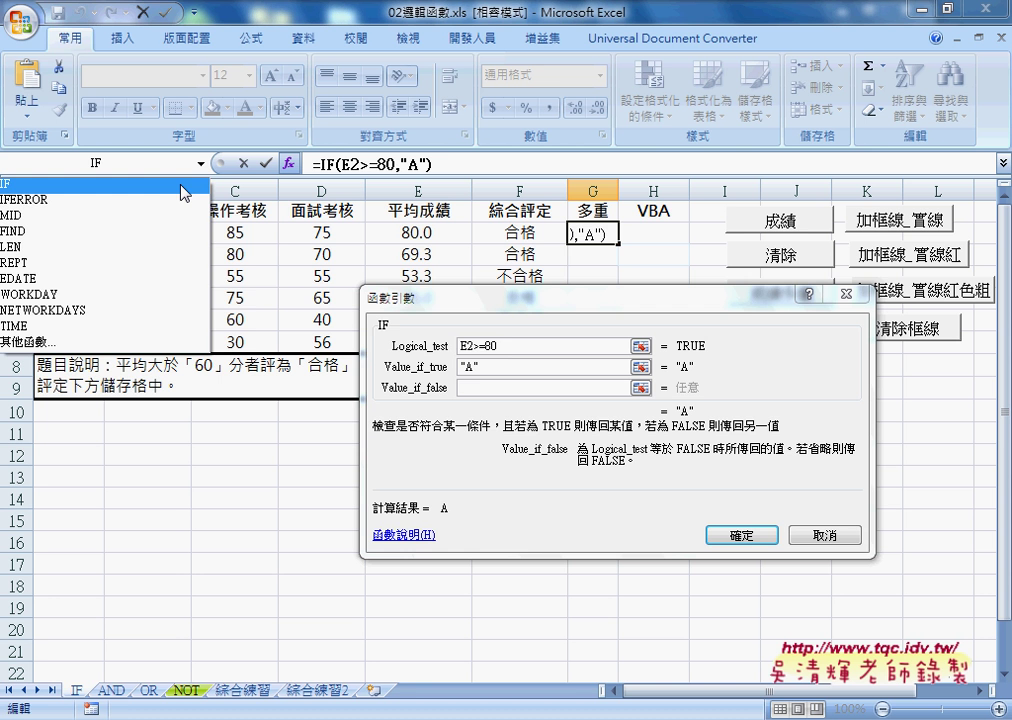
Step: Nest a second IF as the false result: E2>=70 returns "B"
click(182, 190)
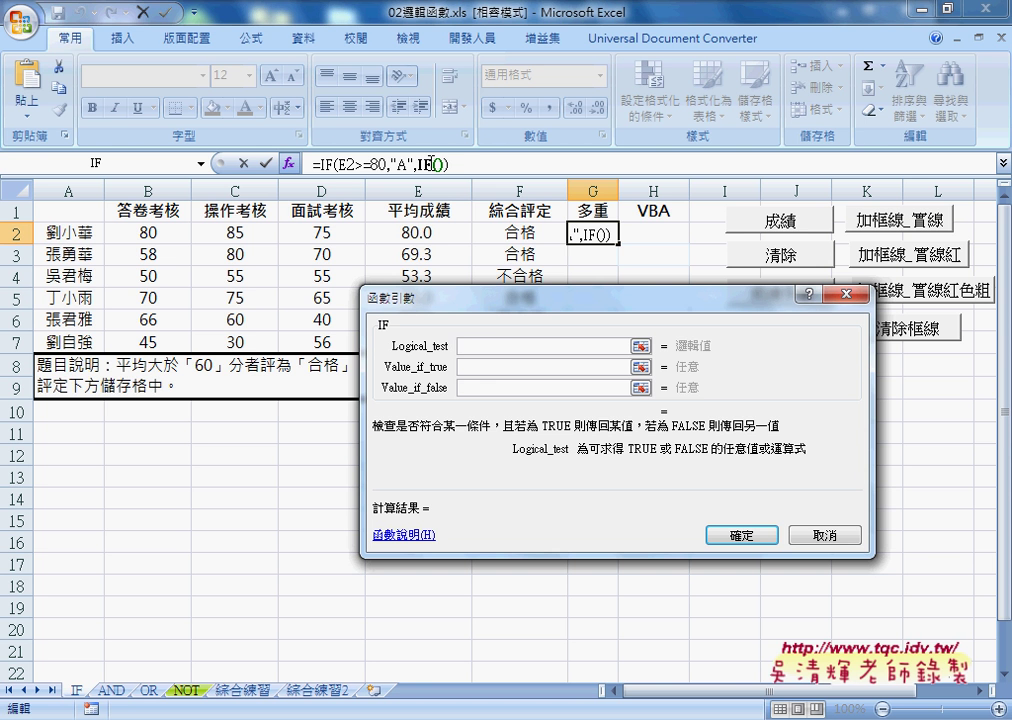
click(418, 232)
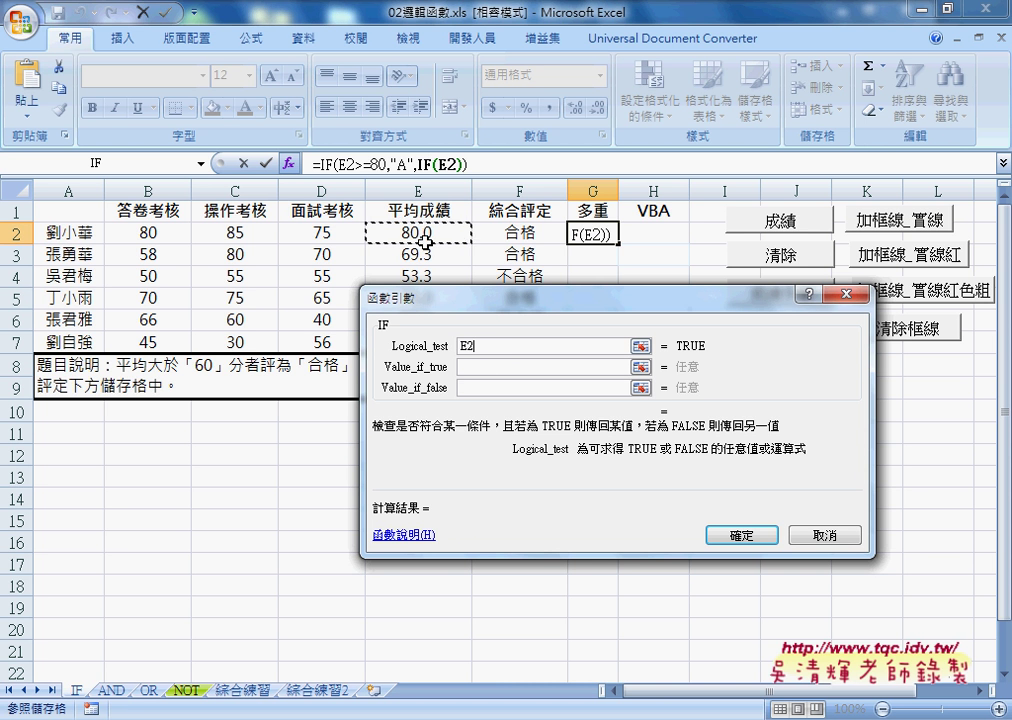
text(>)
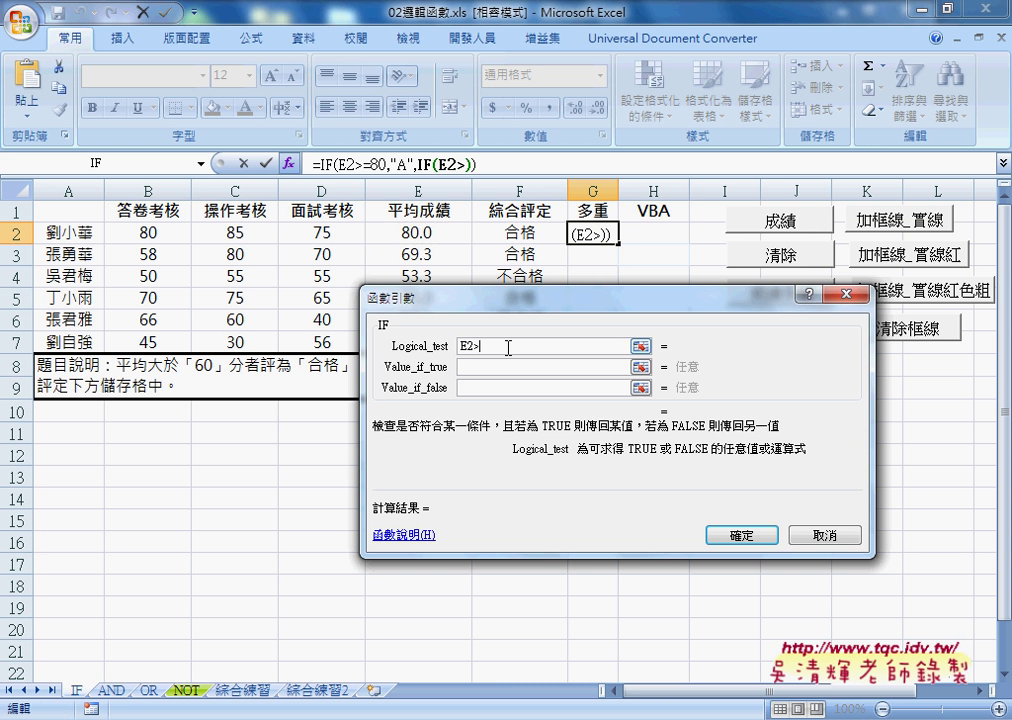
text(=70)
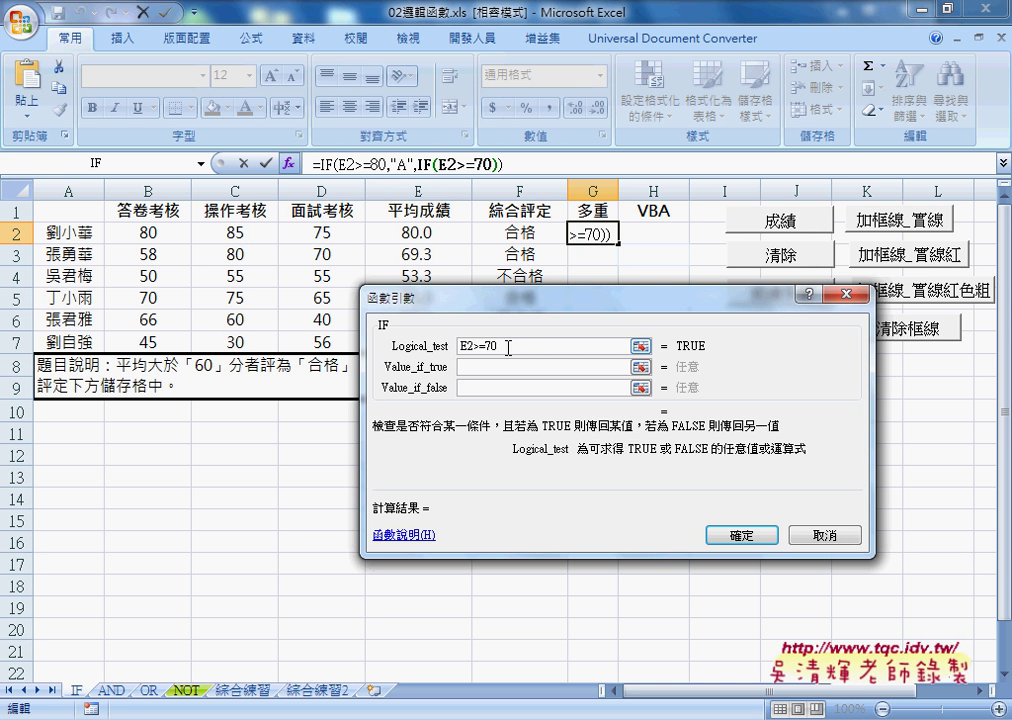
key(Tab)
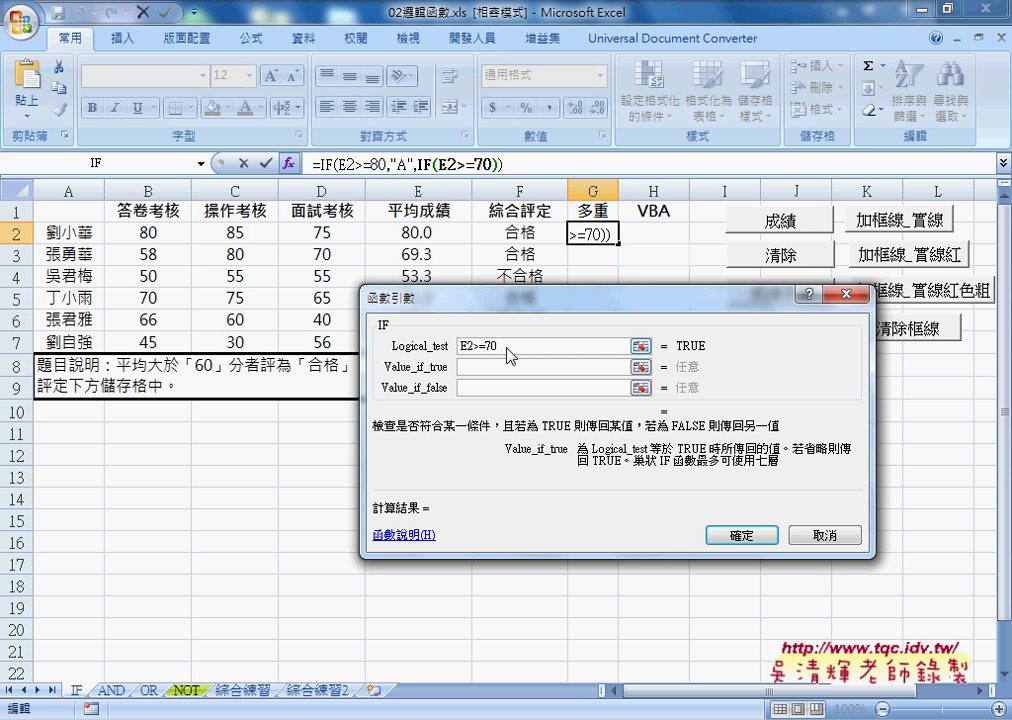
text(B)
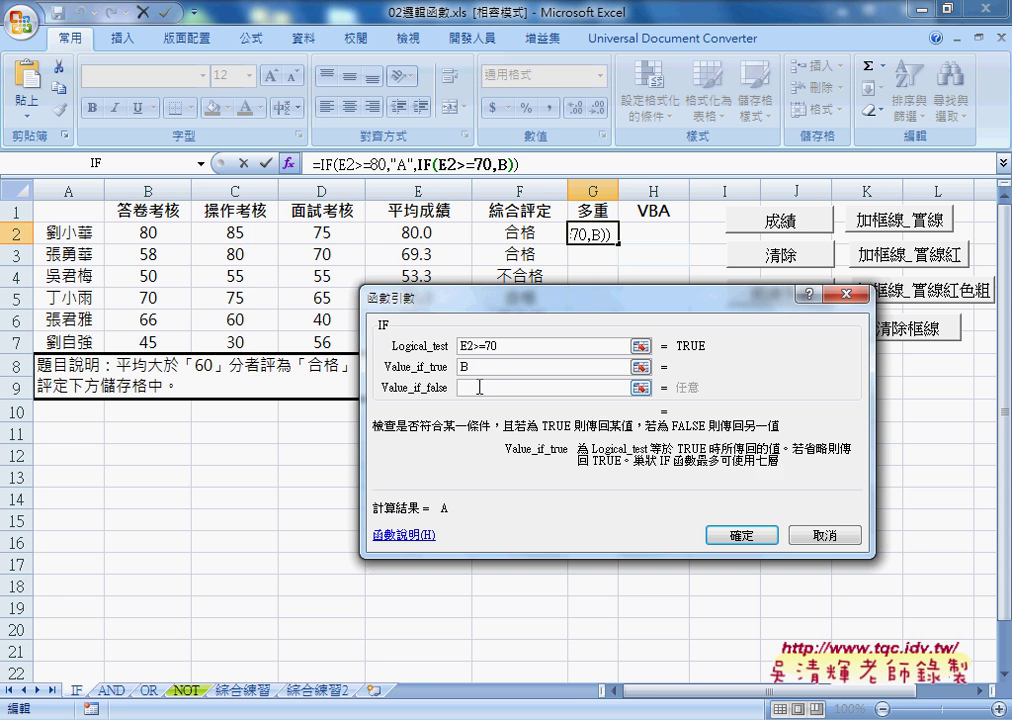
click(489, 387)
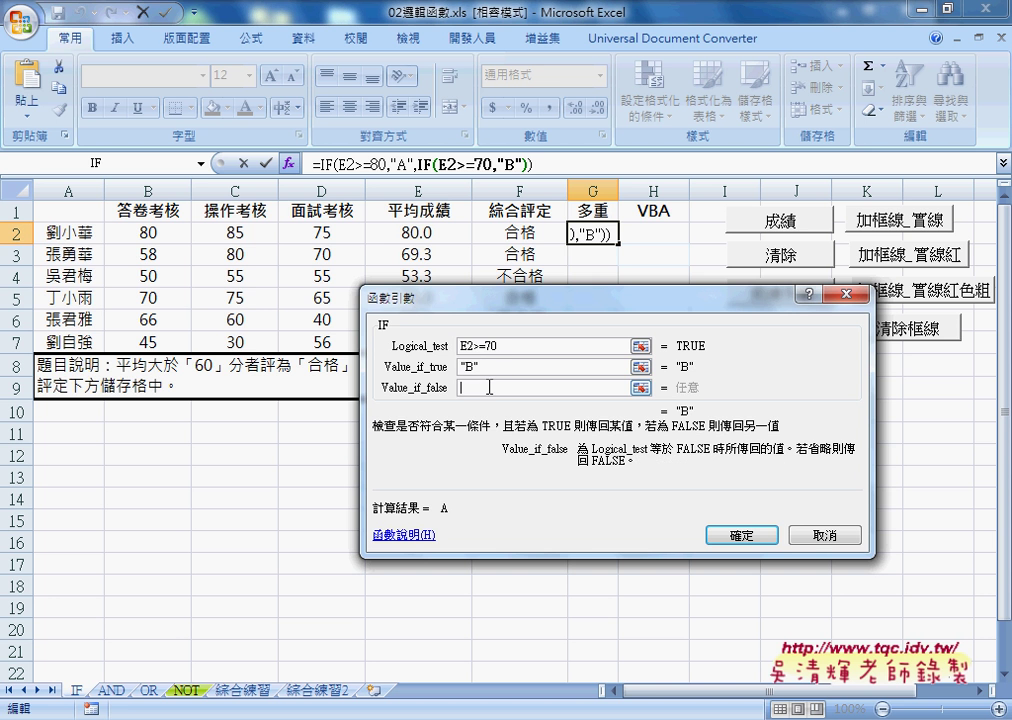
click(201, 163)
Step: Nest a third IF, E2>=60 giving "C" else "D", and confirm the formula
click(193, 186)
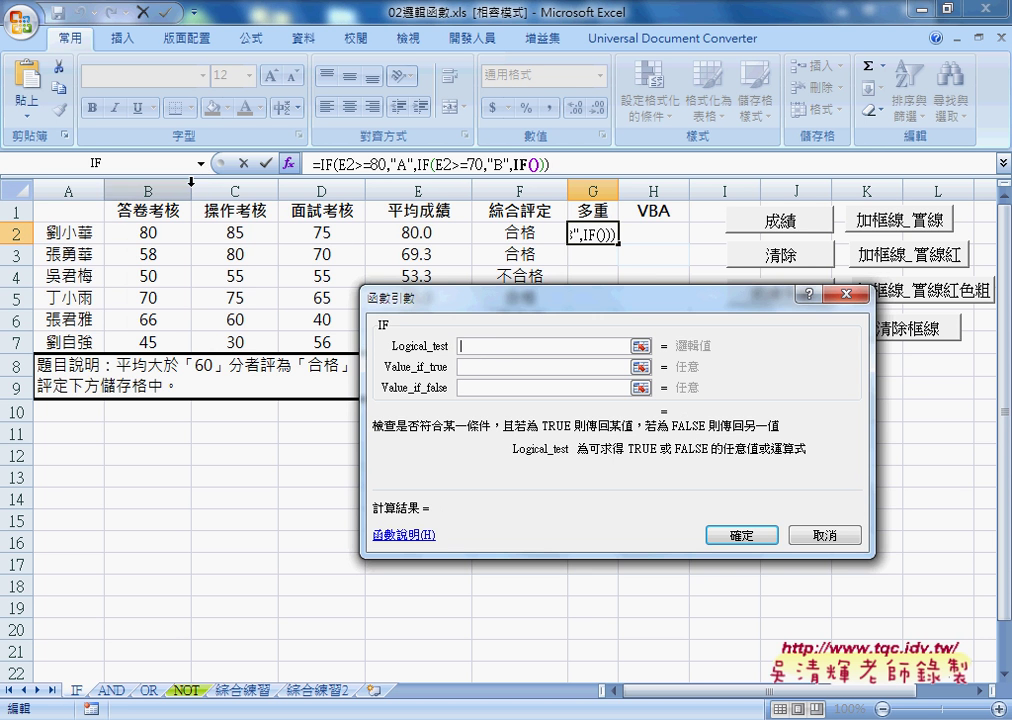
click(394, 231)
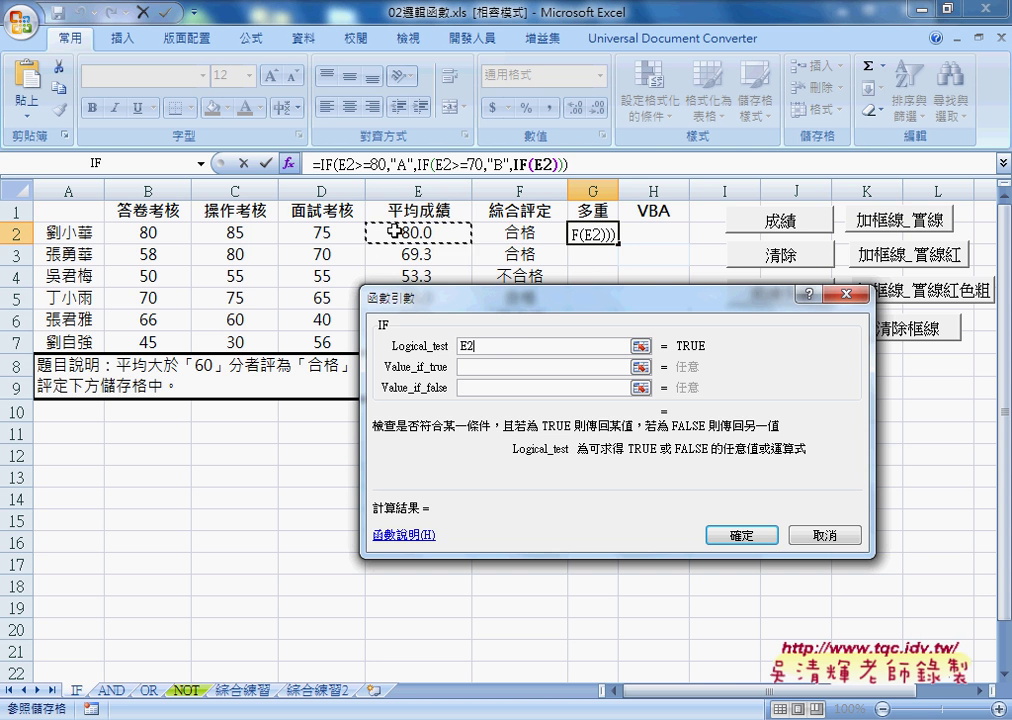
text(>=6)
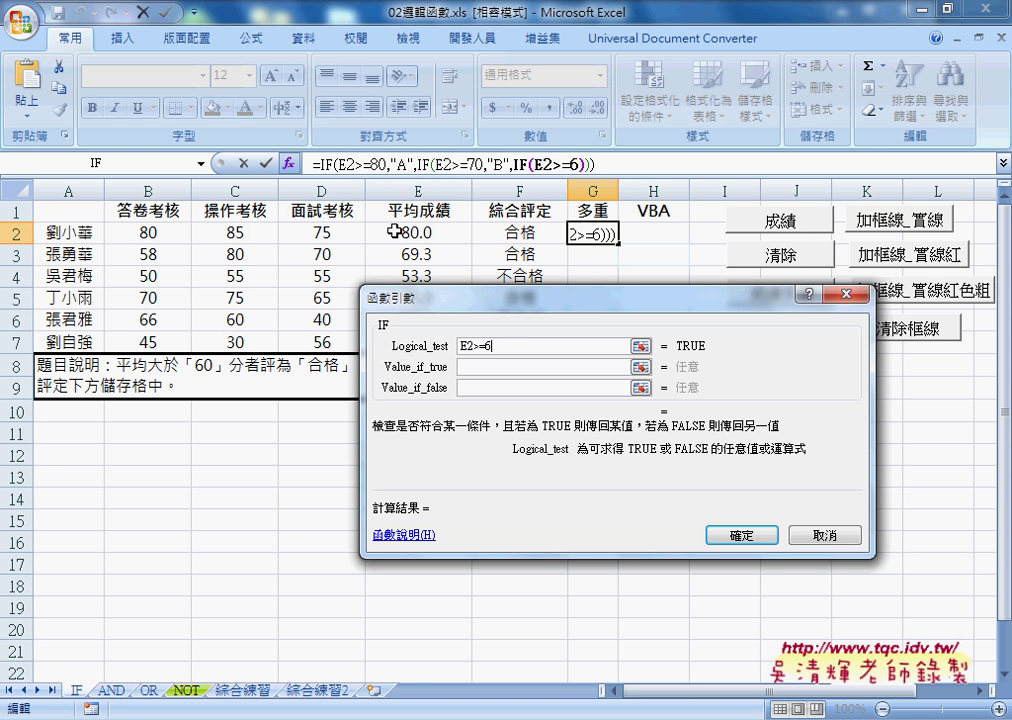
text(0)
click(488, 368)
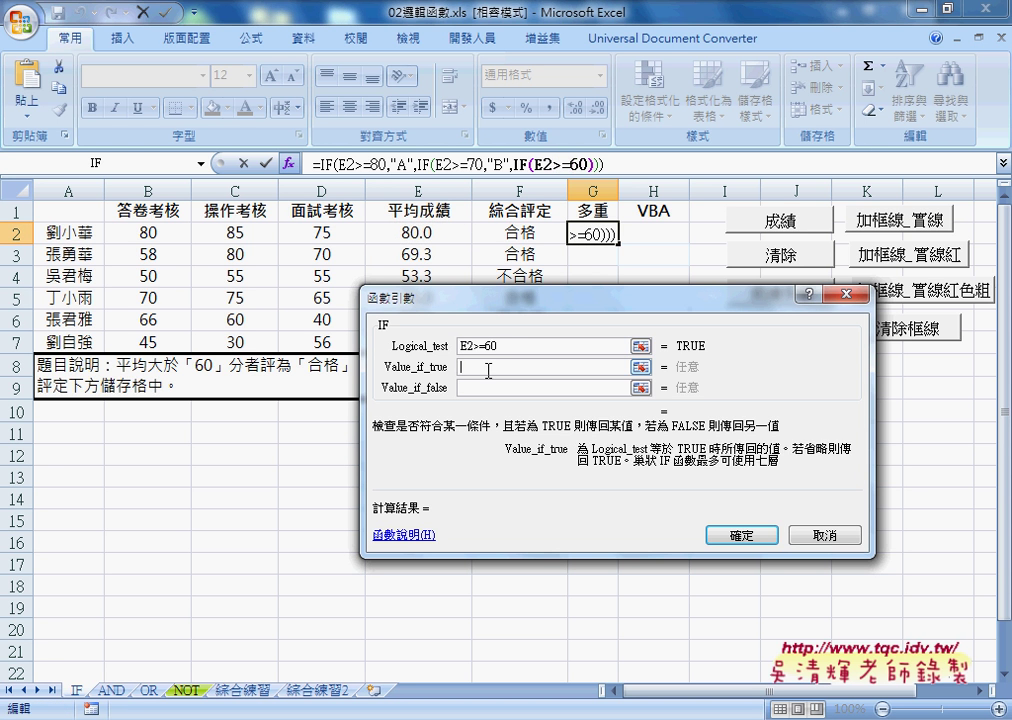
text(C)
key(Tab)
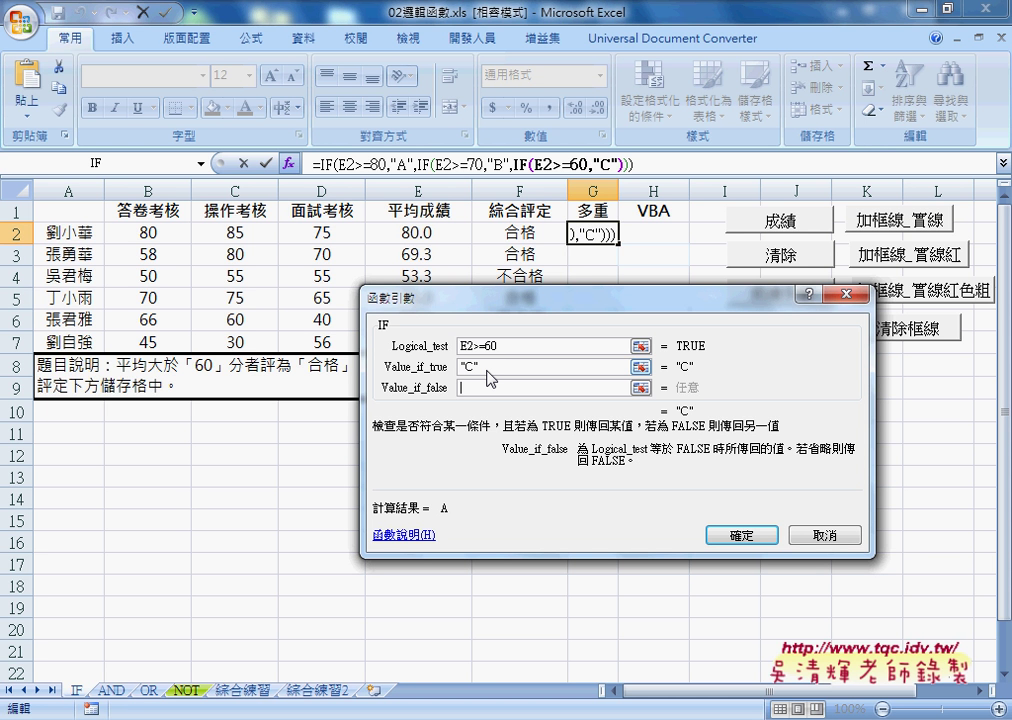
text(D)
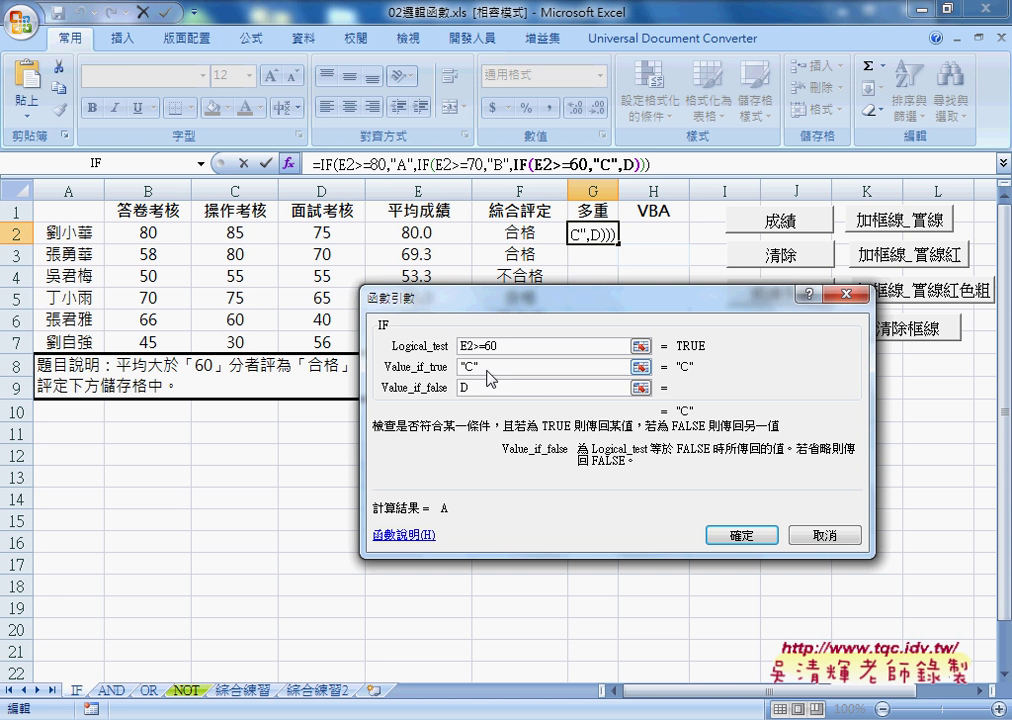
click(488, 368)
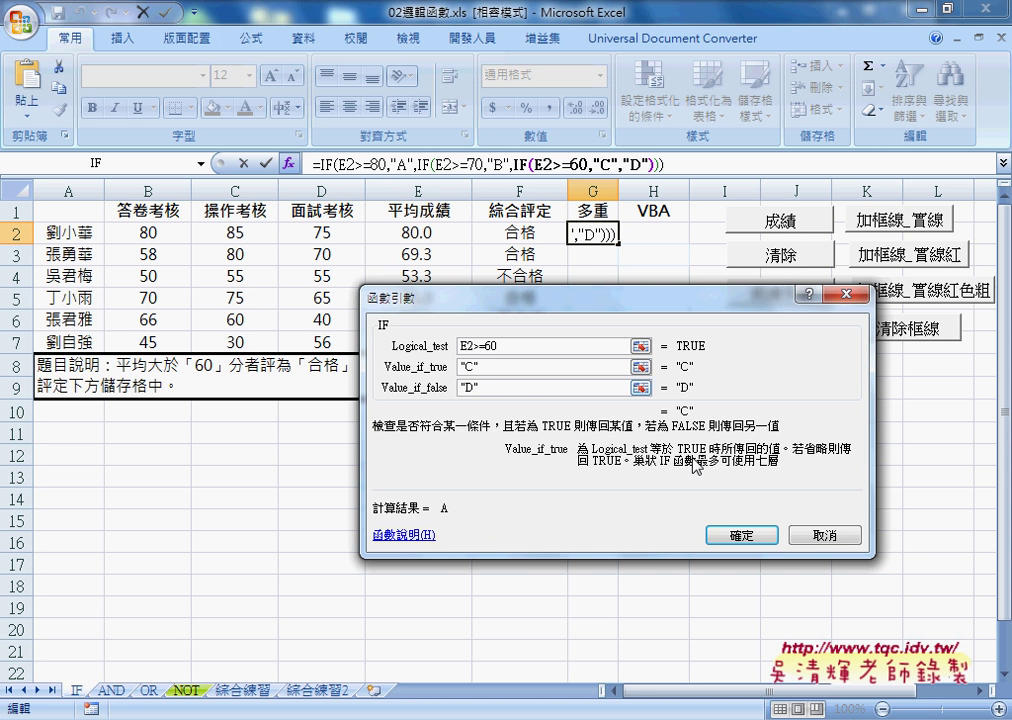
click(745, 535)
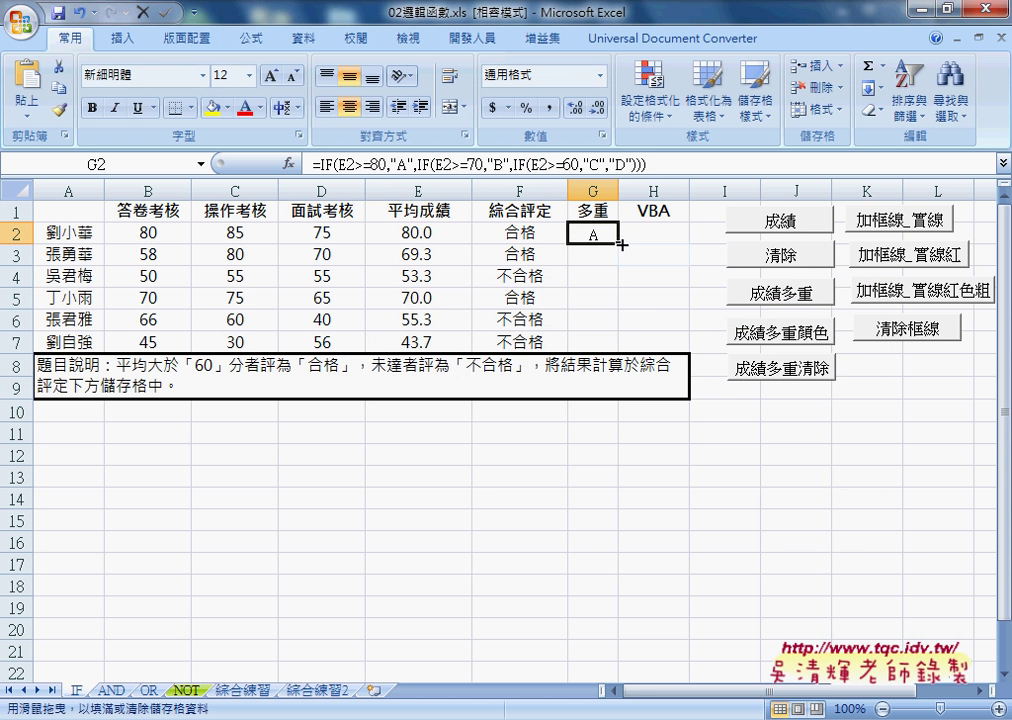
Step: Fill G2's grade formula down to G7, then compare the F2 and G2 formulas
drag(618, 242, 623, 347)
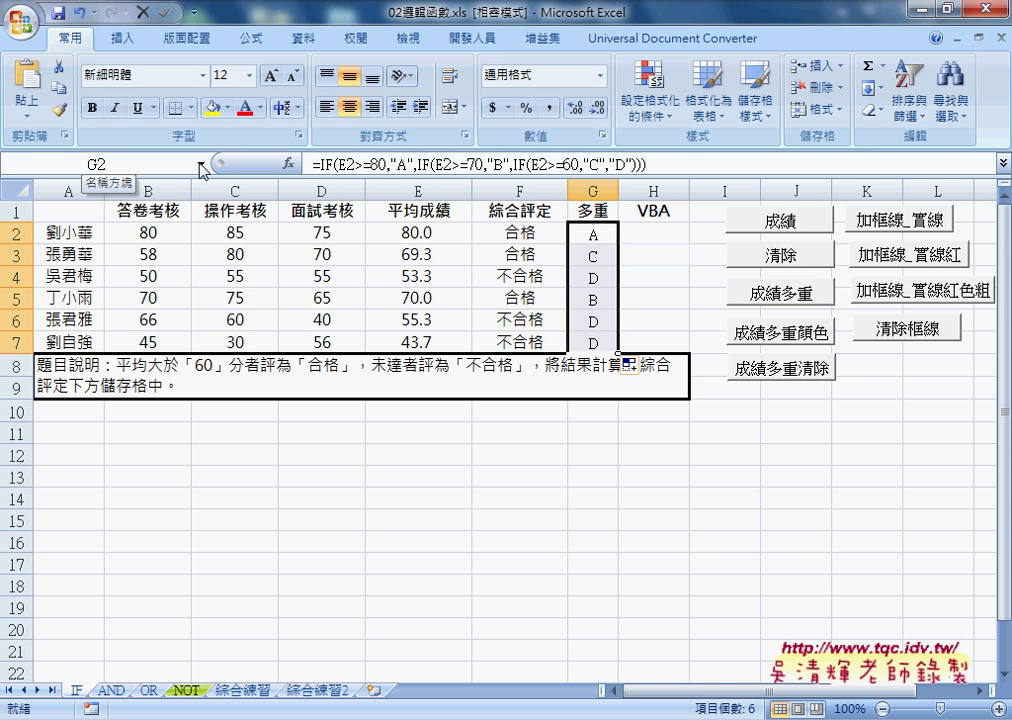
click(522, 230)
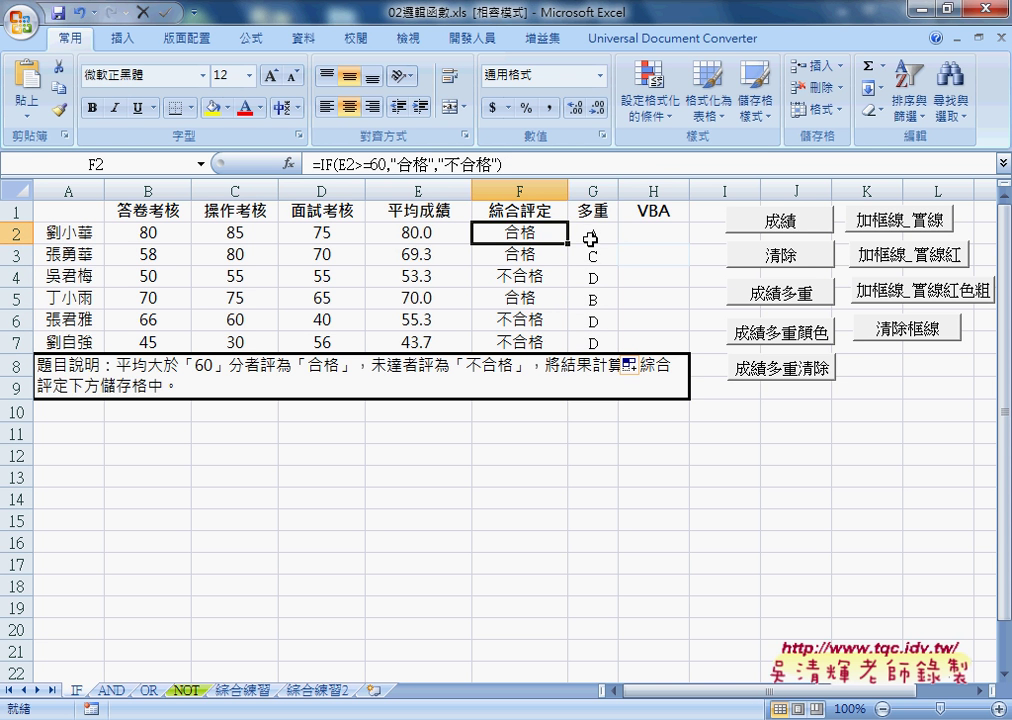
click(590, 235)
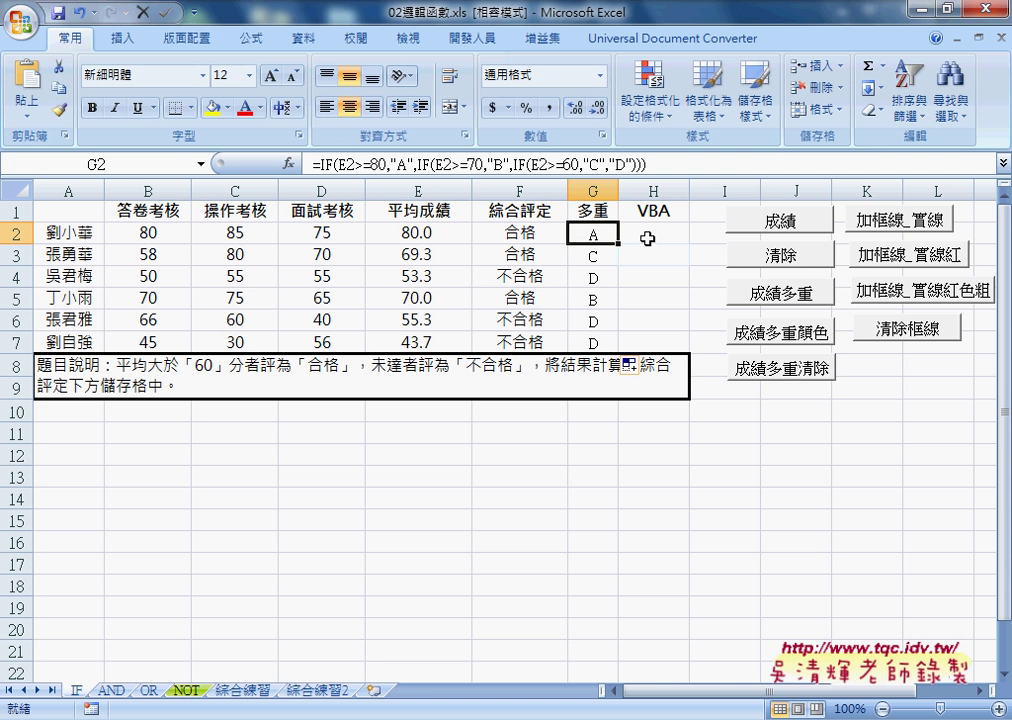
click(648, 236)
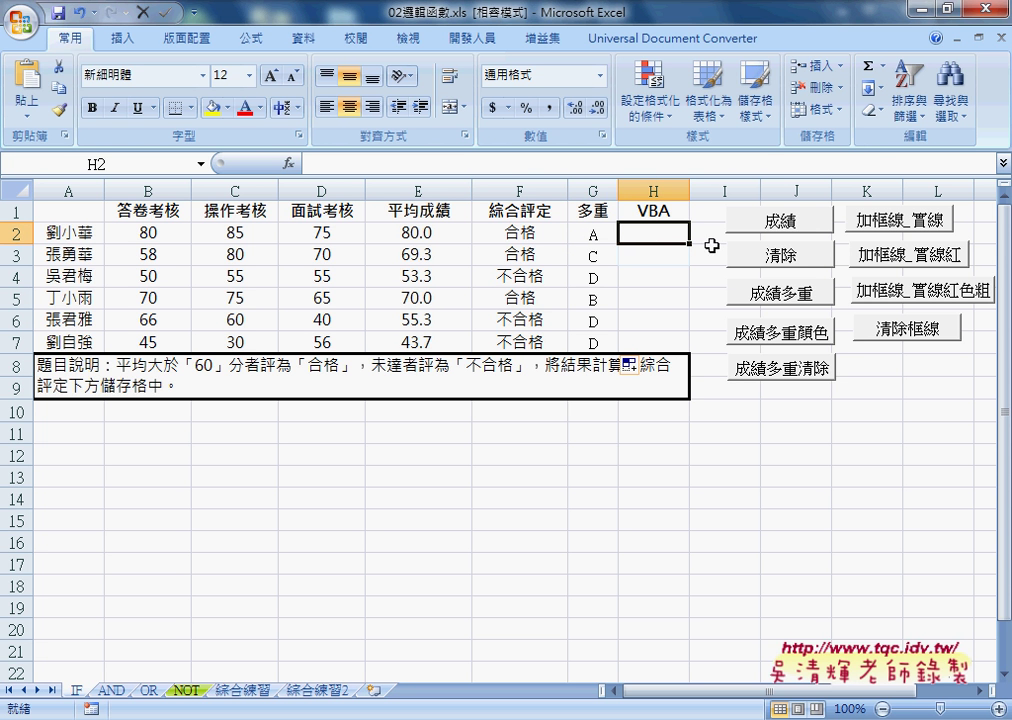
Step: Test the 成績 and 成績多重 buttons, clearing column H after each, then open 清除's 指定巨集
click(779, 230)
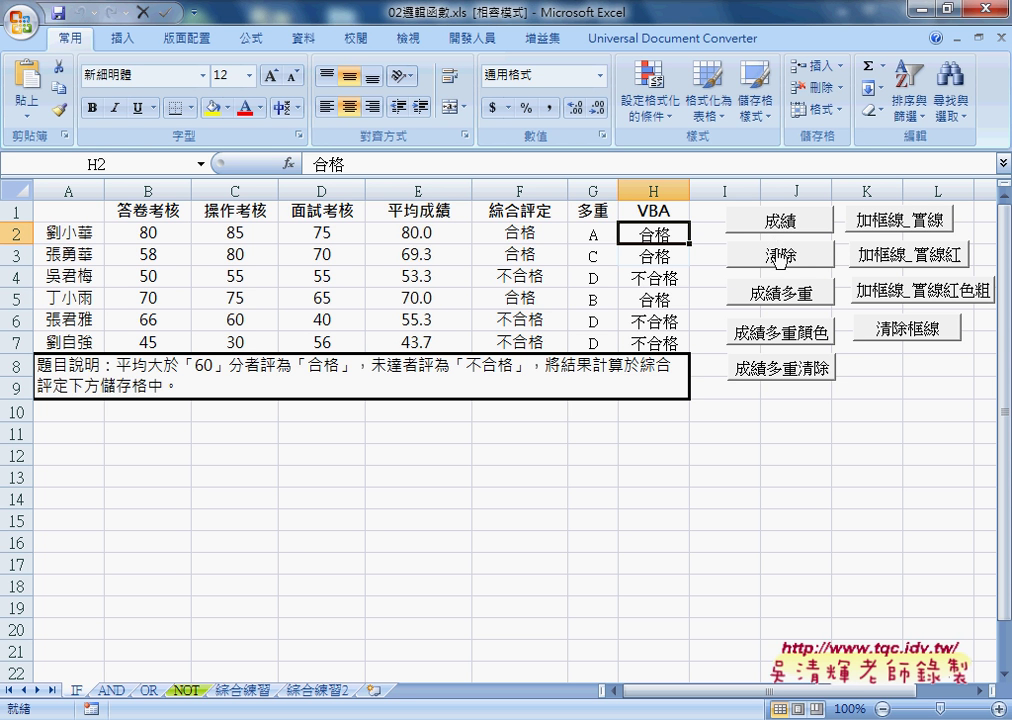
click(779, 258)
click(780, 295)
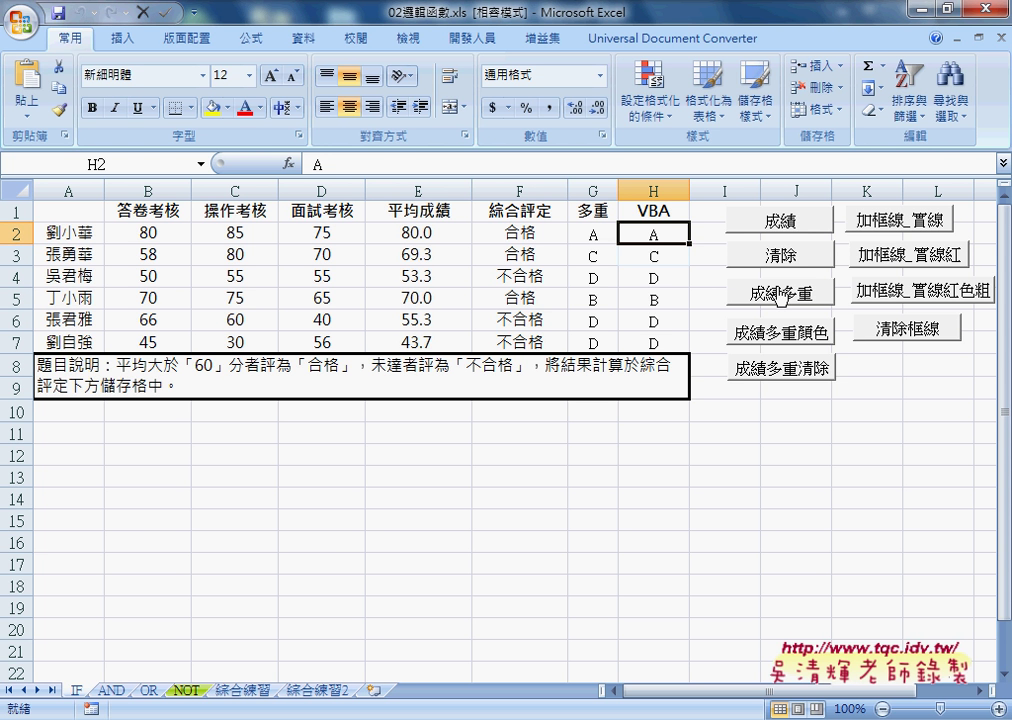
click(790, 259)
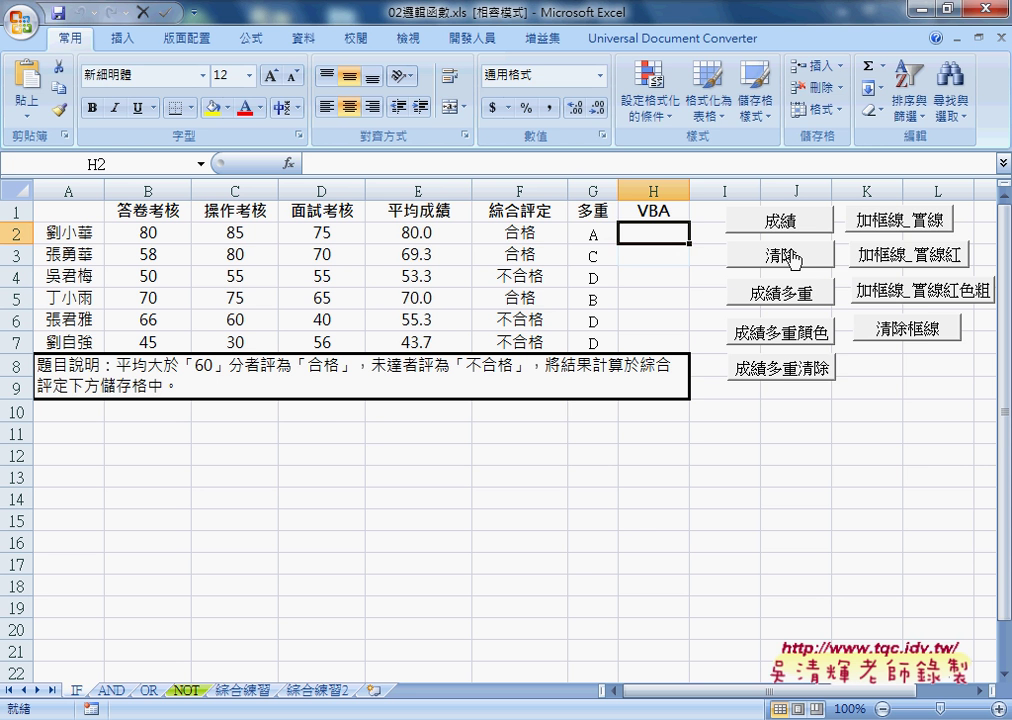
right_click(793, 260)
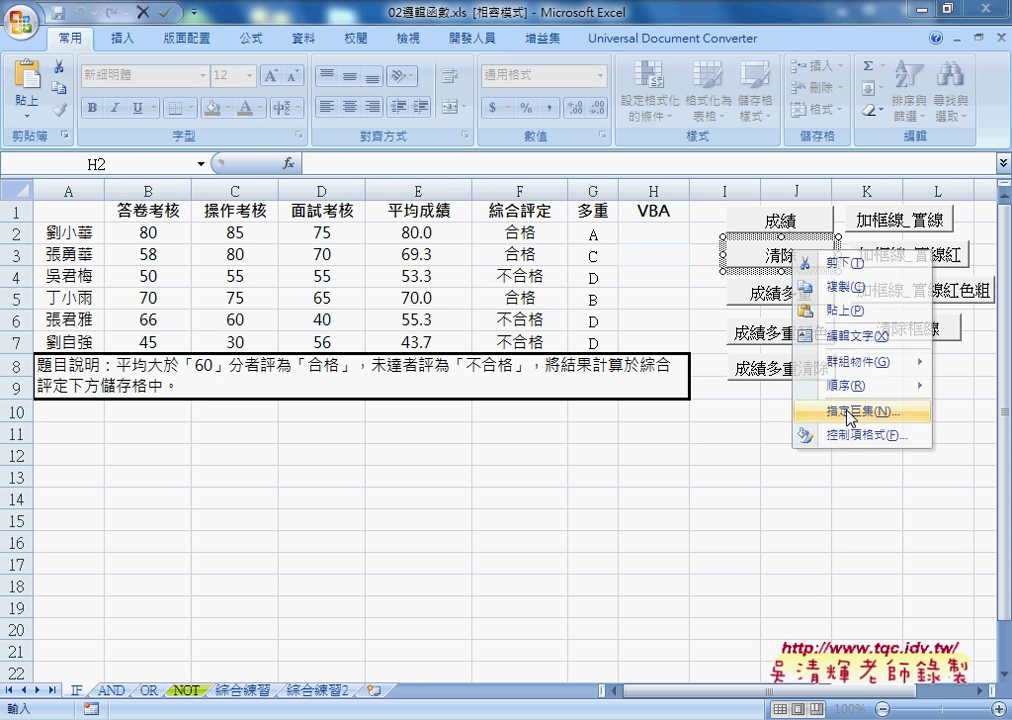
click(845, 411)
Step: Open the 清除 macro code and widen the Project pane to show full module names
click(965, 289)
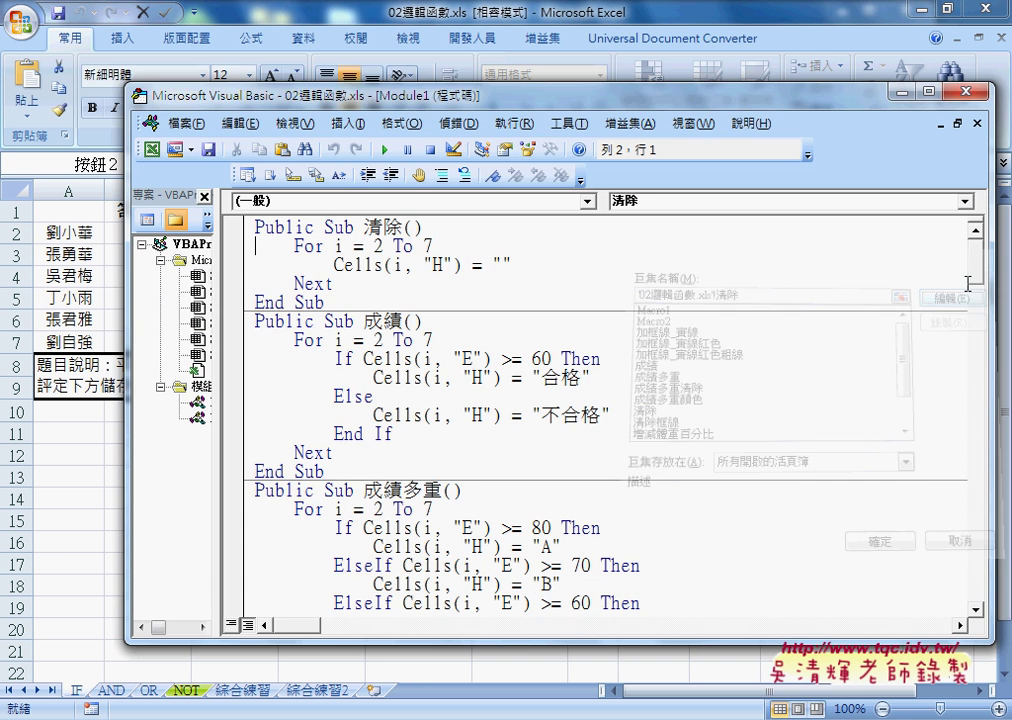
mouse_move(499, 106)
mouse_down()
mouse_move(477, 281)
mouse_move(537, 100)
mouse_up()
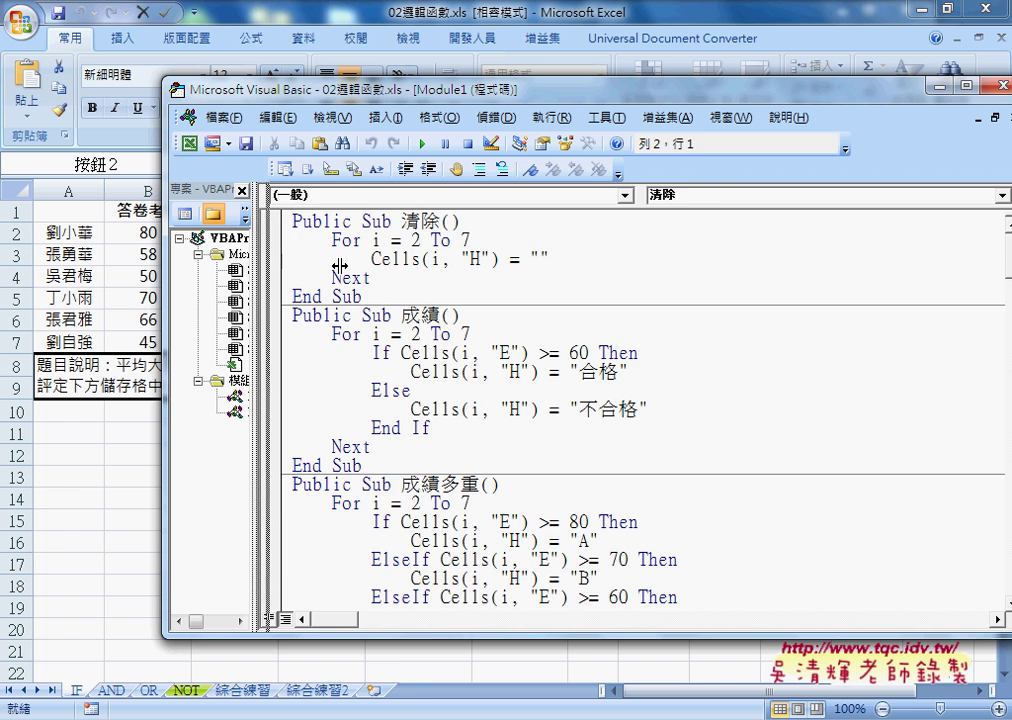
drag(257, 262, 348, 262)
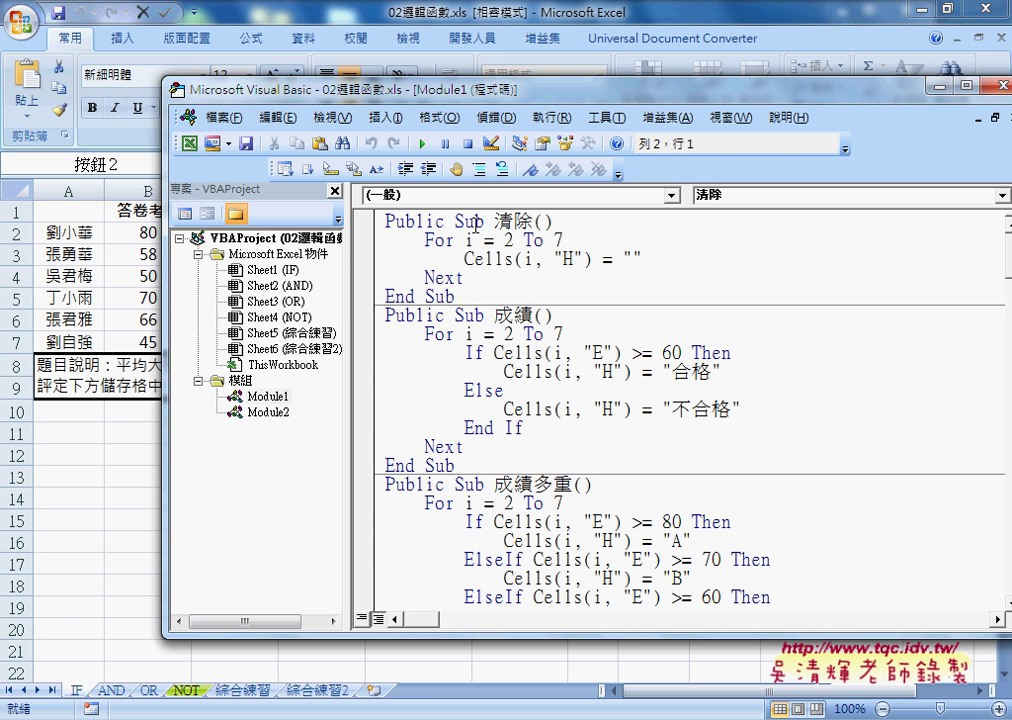
click(386, 117)
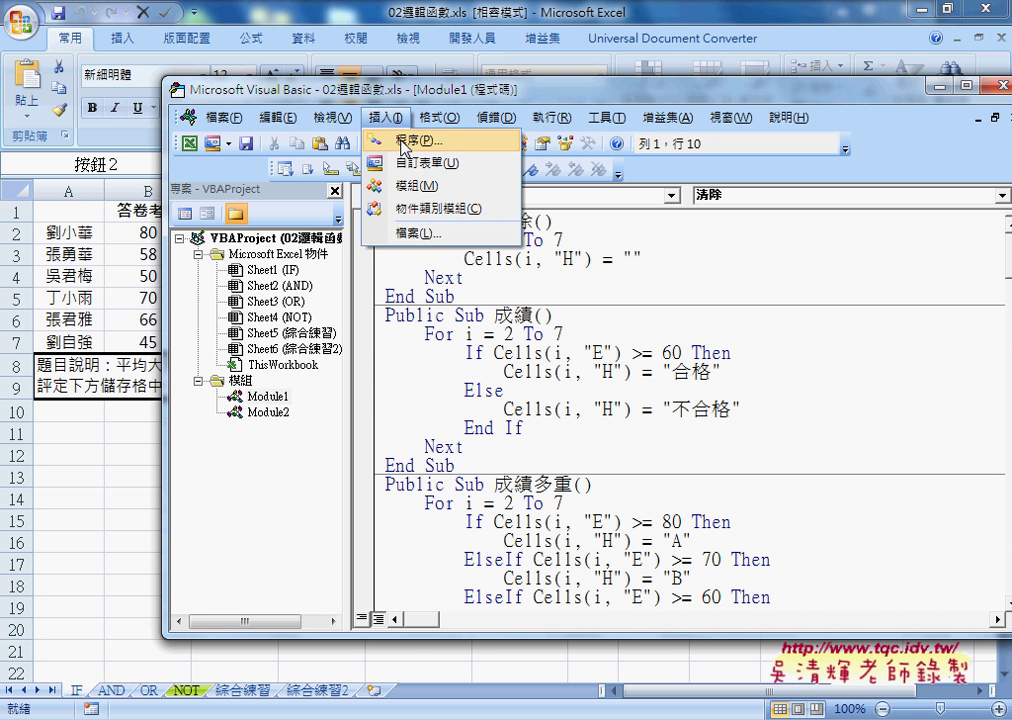
key(Escape)
key(Right)
key(Right)
key(Right)
key(Left)
key(Left)
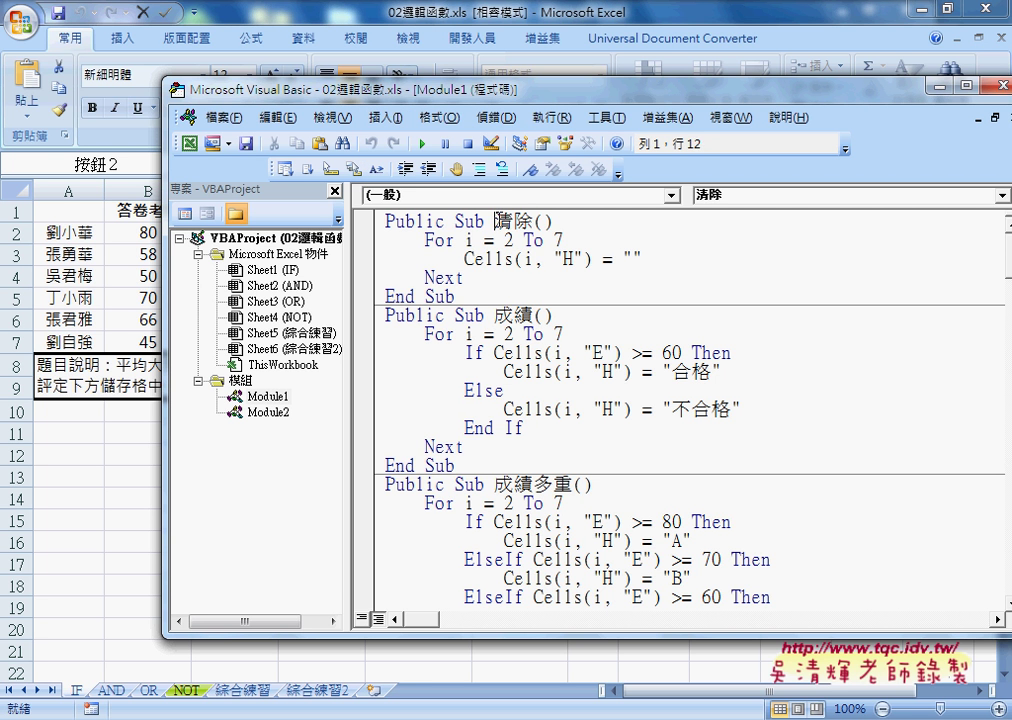
key(shift+Right)
key(shift+Right)
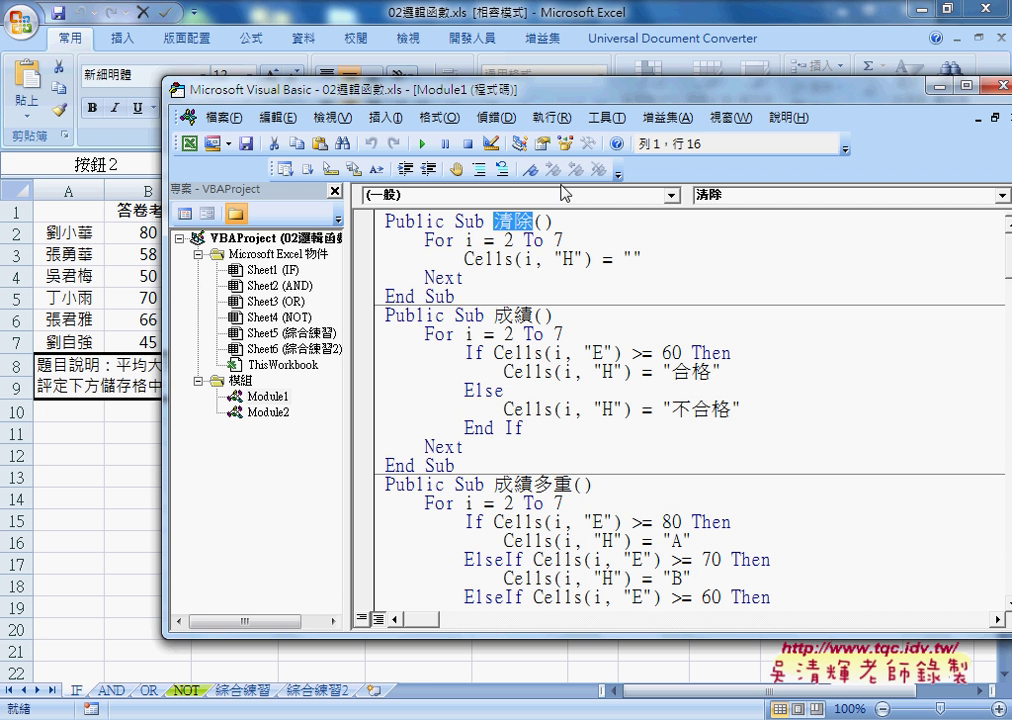
mouse_move(549, 89)
mouse_down()
mouse_move(567, 261)
mouse_move(947, 106)
mouse_up()
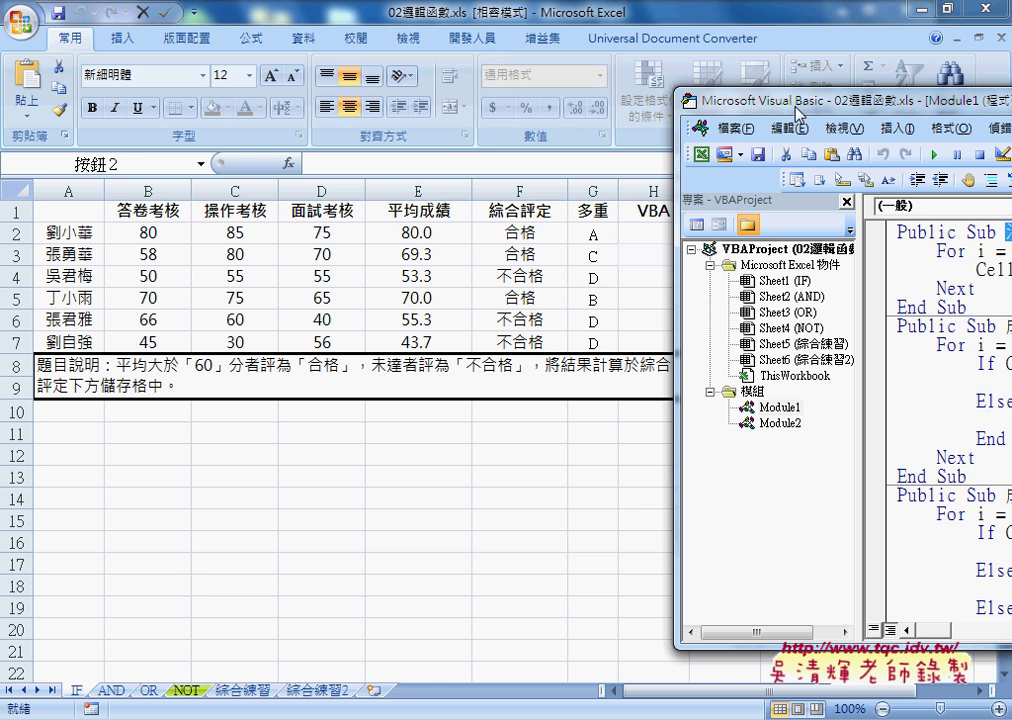
Step: Highlight the 2 To 7 range, Cells(i, "H") and the empty string in the 清除 code
drag(797, 108, 622, 104)
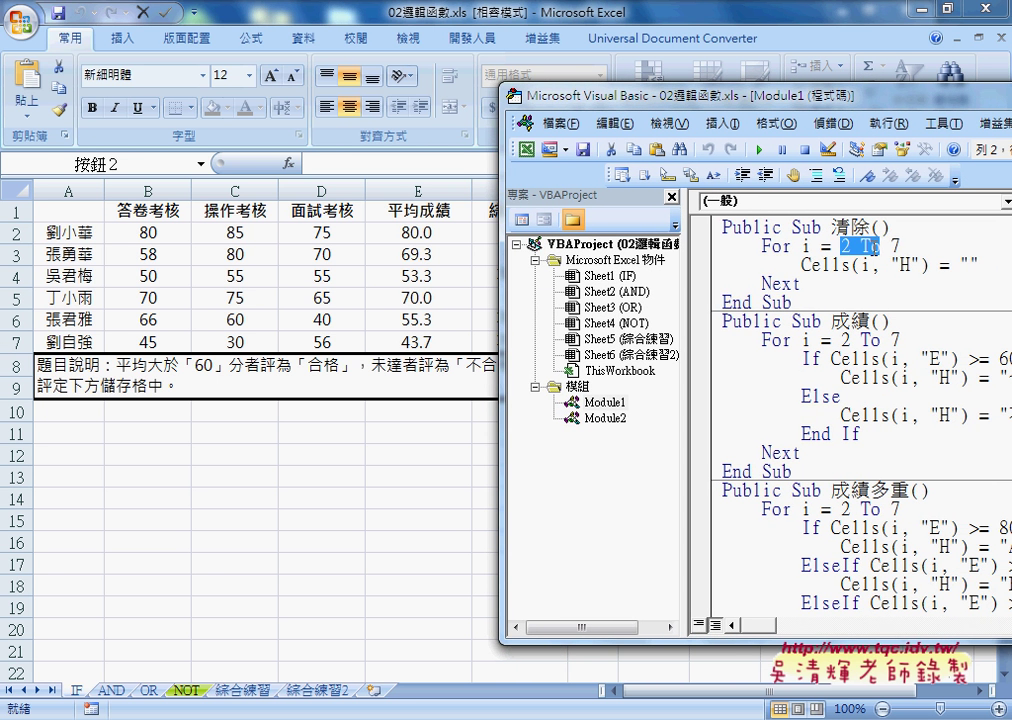
drag(841, 246, 899, 246)
drag(802, 265, 929, 265)
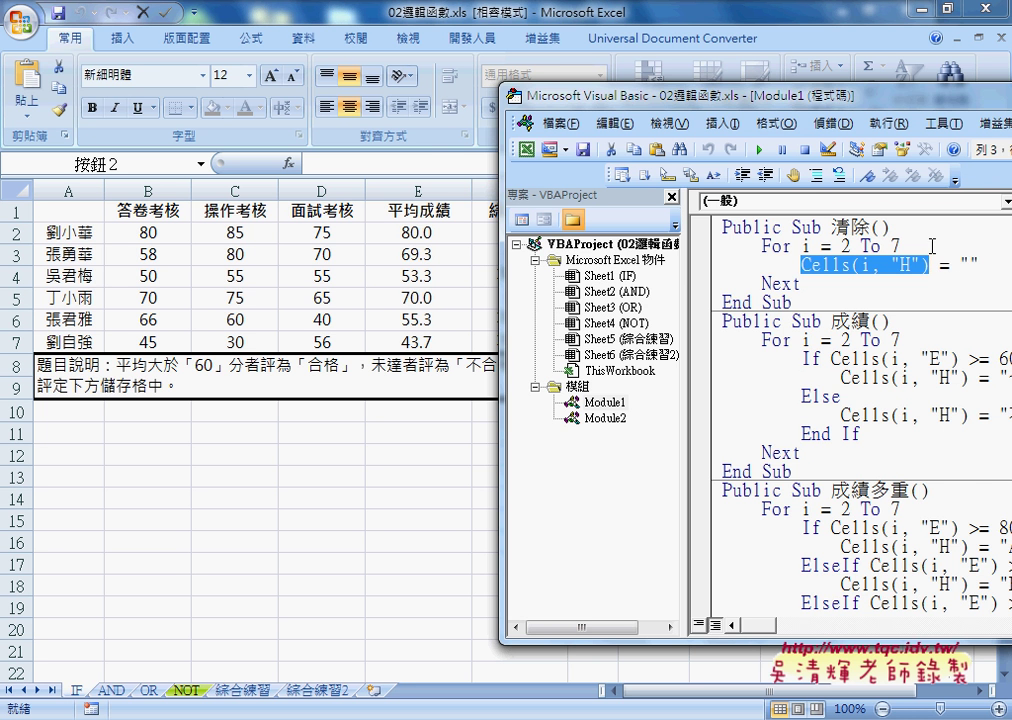
drag(957, 265, 984, 266)
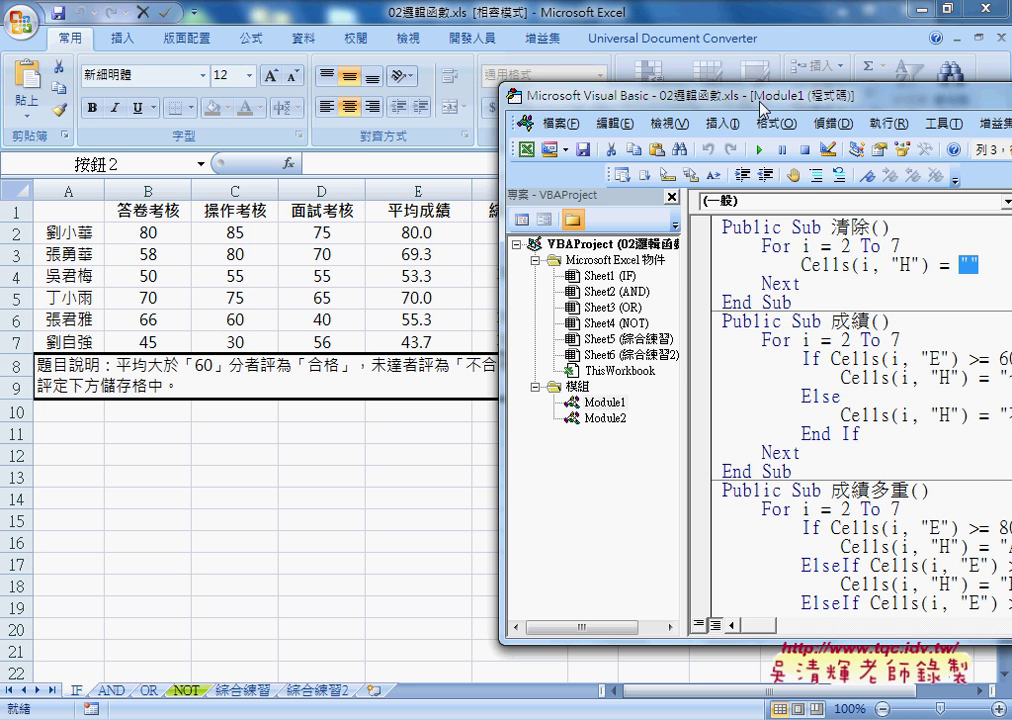
Step: Narrow the code window and place it beside columns G and H of the sheet
drag(759, 96, 871, 90)
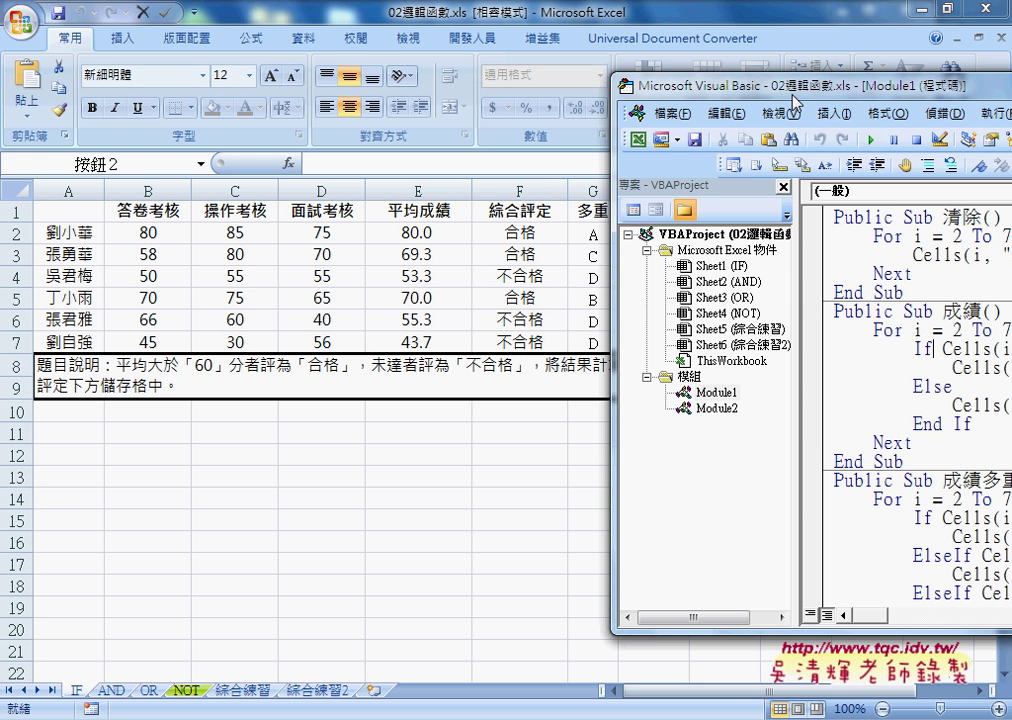
drag(791, 88, 232, 90)
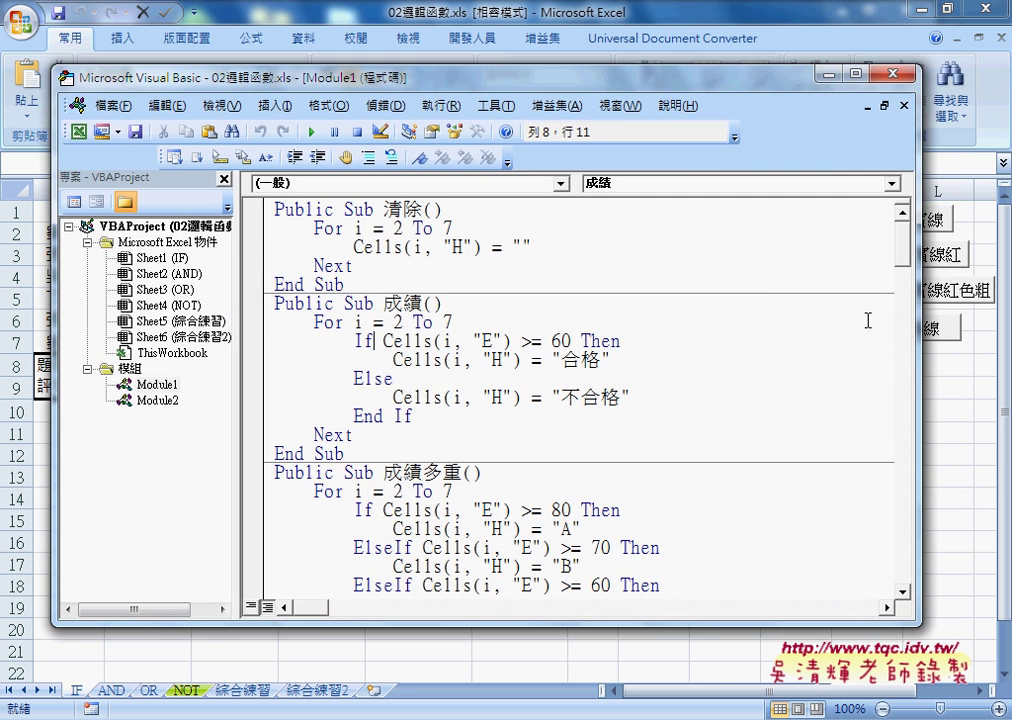
drag(922, 327, 670, 308)
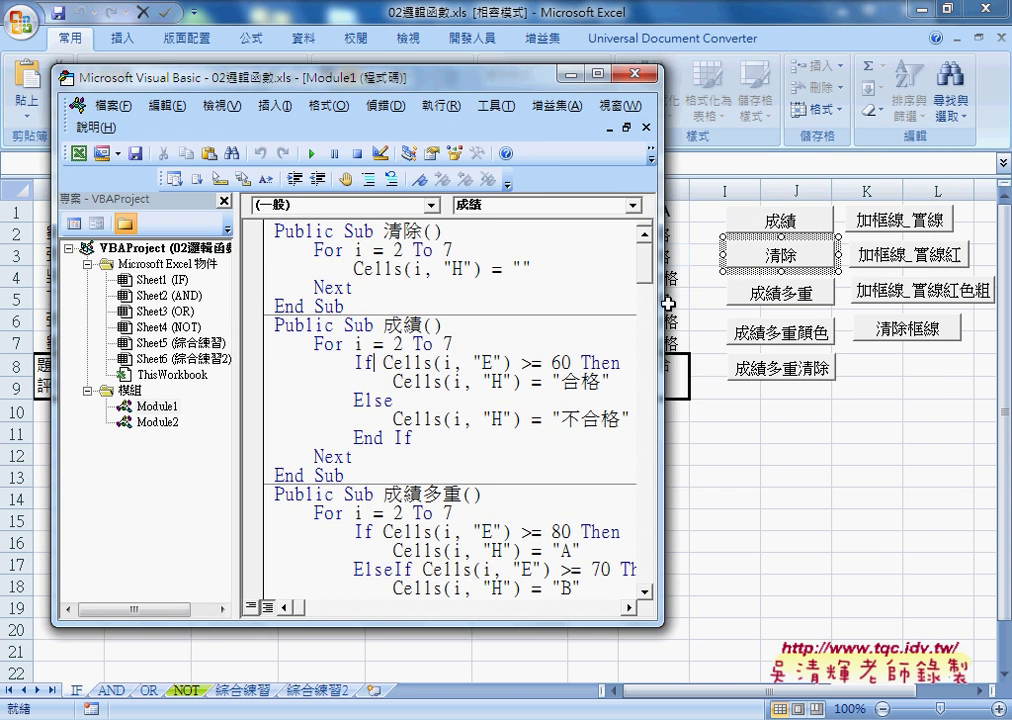
drag(362, 76, 289, 70)
drag(376, 88, 378, 88)
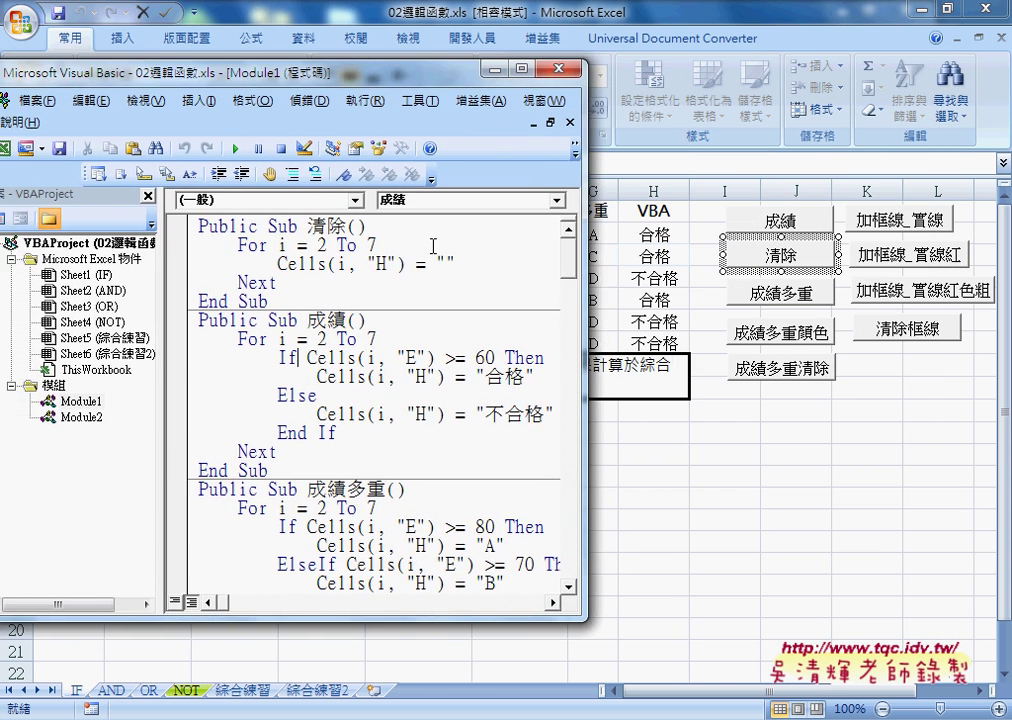
click(300, 266)
Step: Replace the old If block in 成績 with a new line: if cells(i,"E")>=60
drag(338, 432, 178, 367)
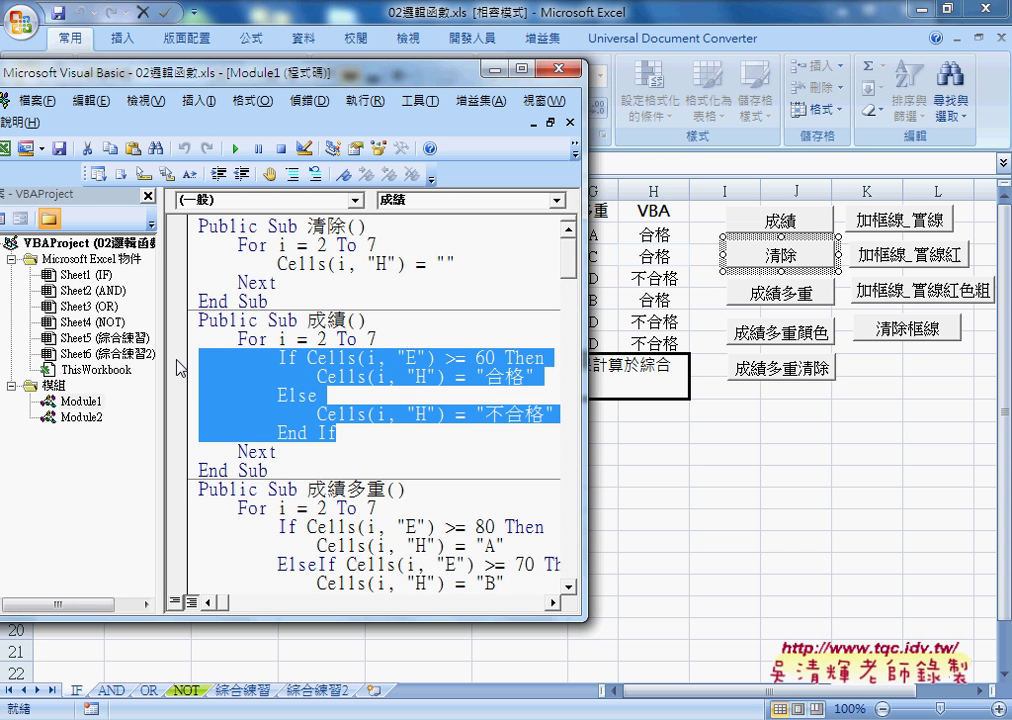
key(Delete)
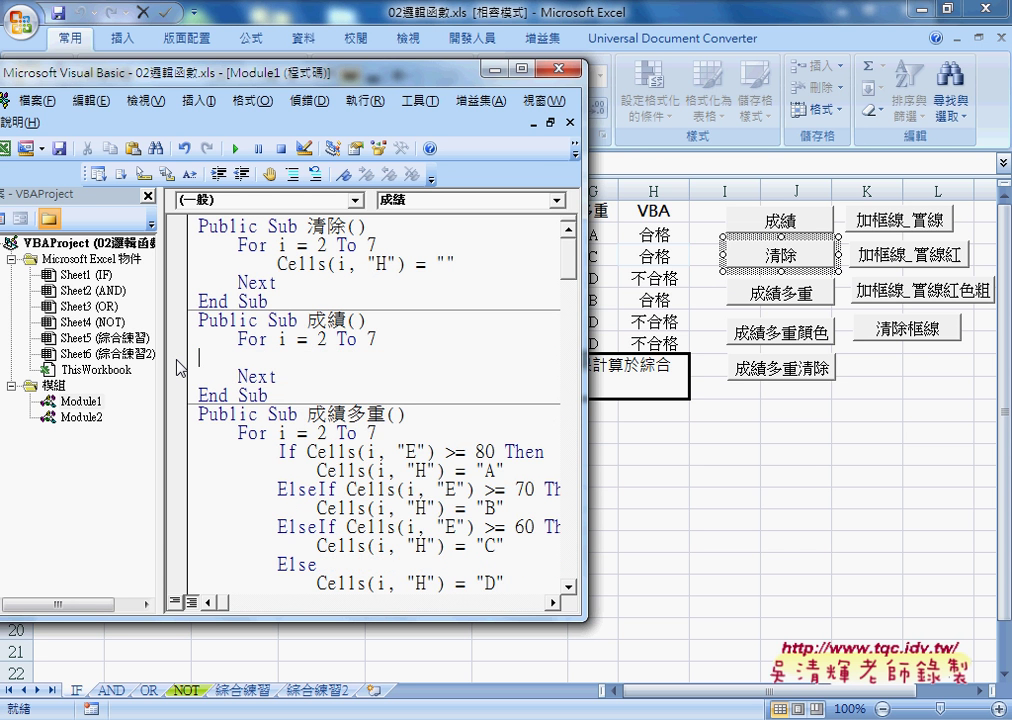
key(Tab)
key(Tab)
text(i)
text(f)
drag(265, 81, 306, 272)
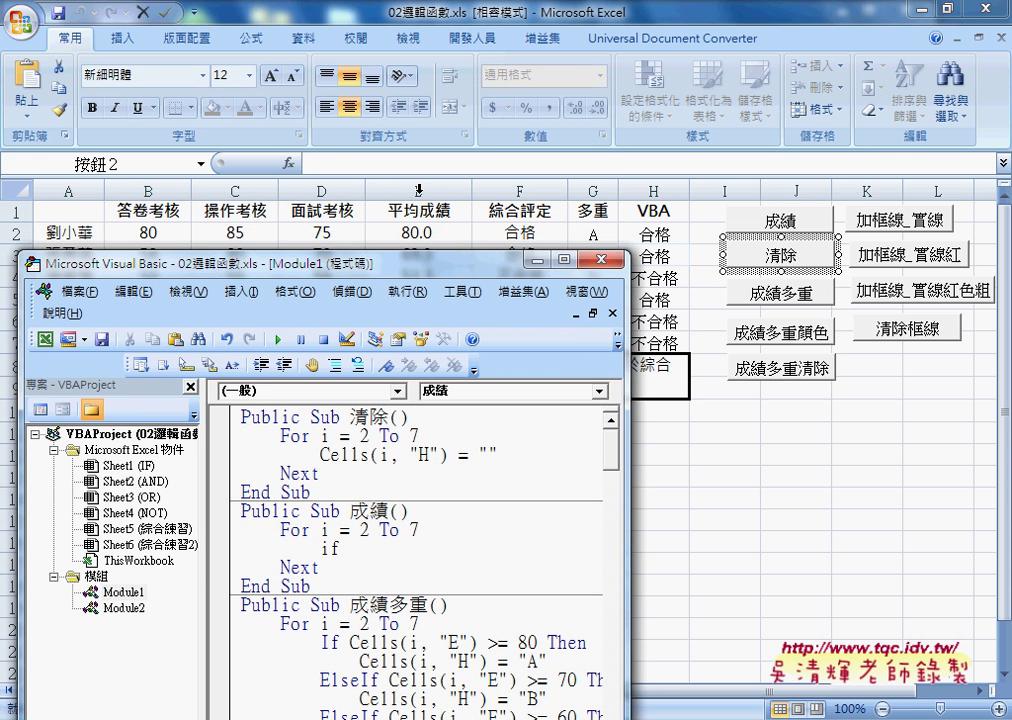
drag(412, 263, 408, 94)
text(ce)
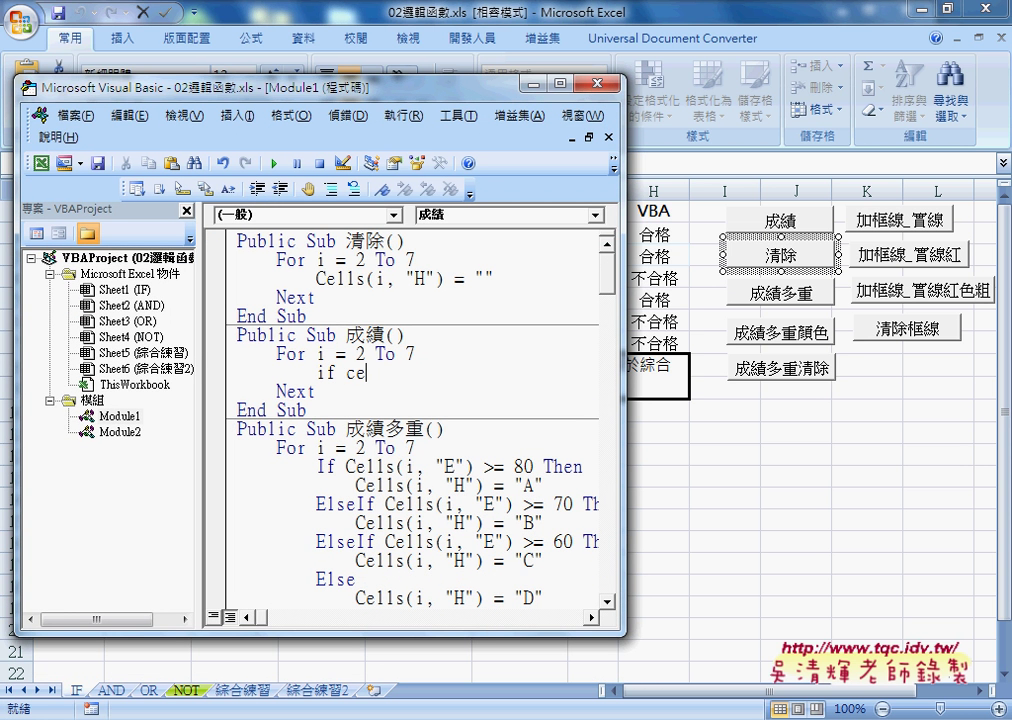
text(lls()
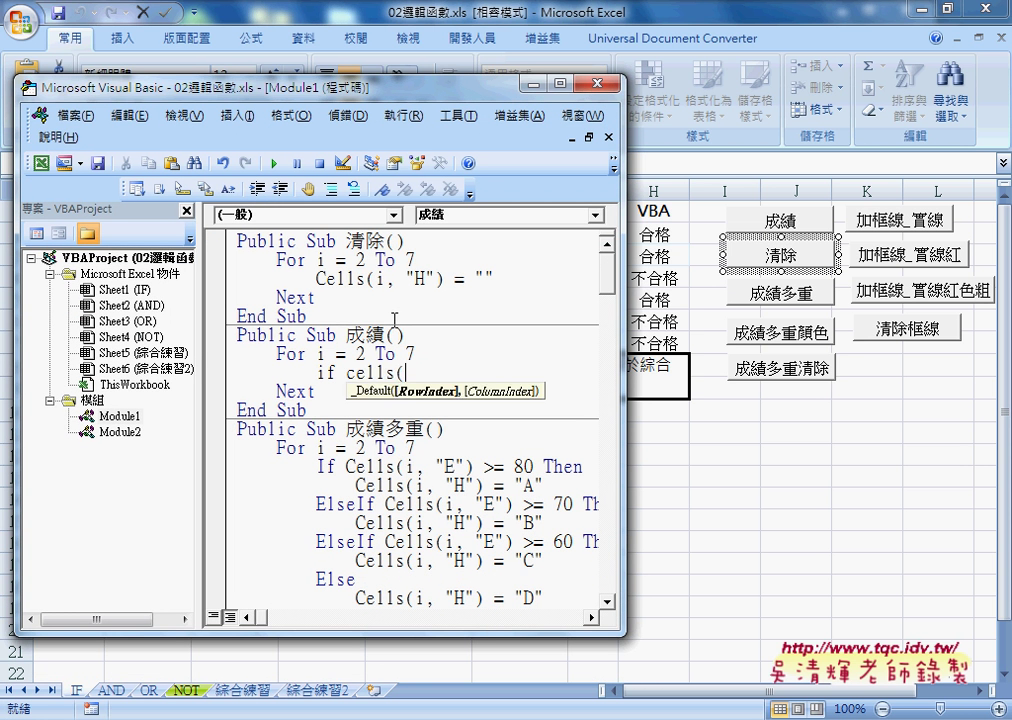
text(i,)
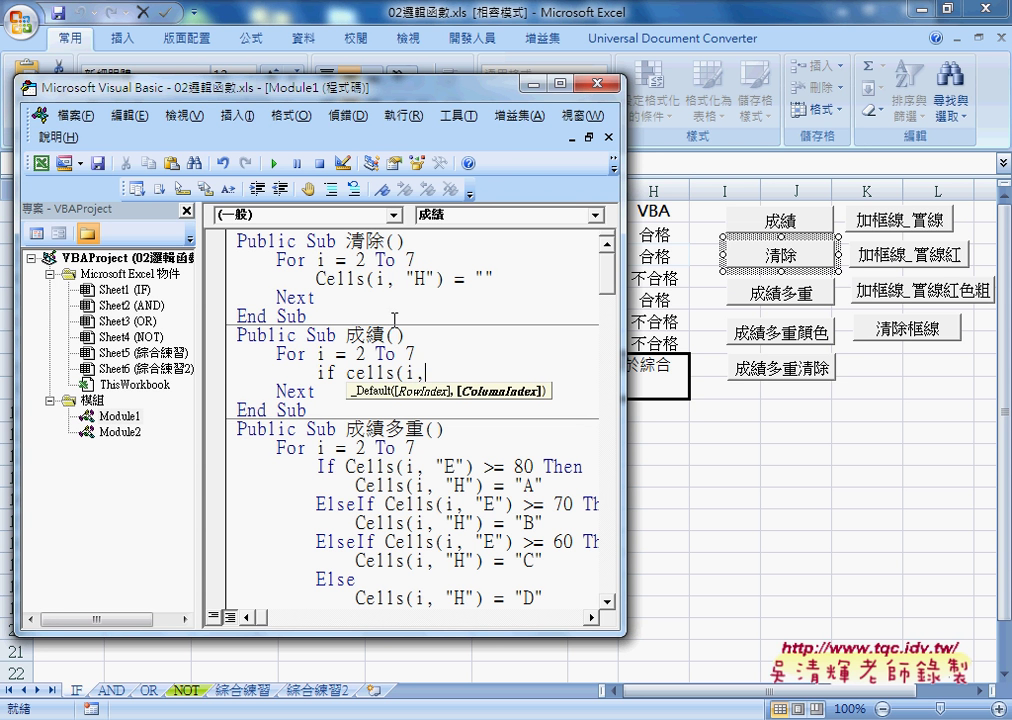
text("E)
text("))
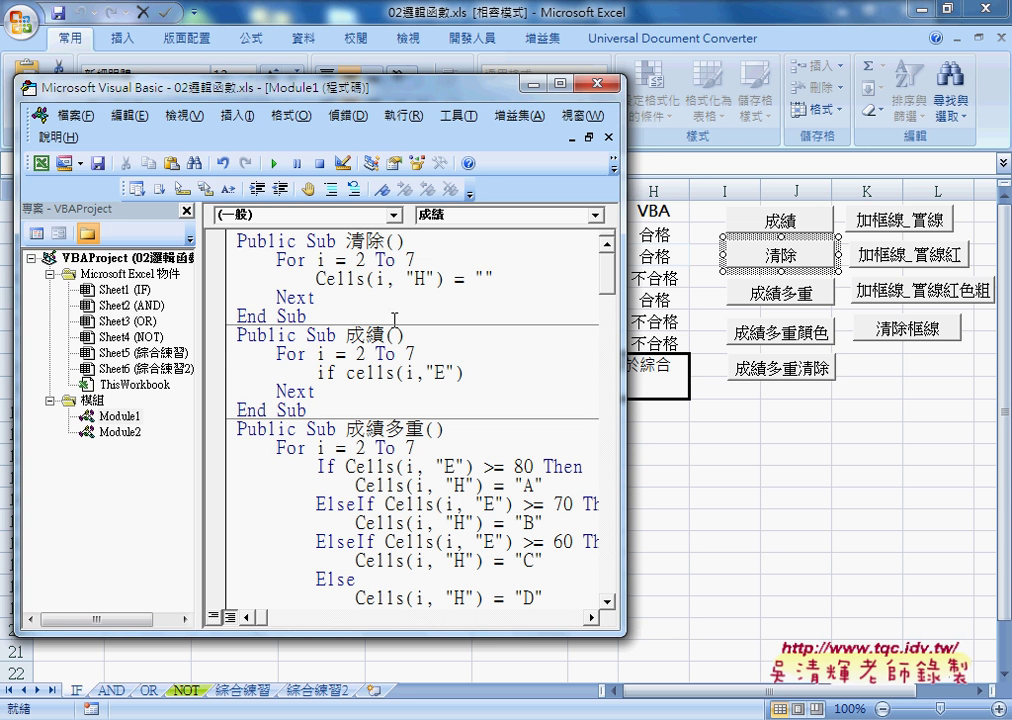
text(>=60)
Step: Add Then, Else and End If to complete the empty If block skeleton
drag(345, 372, 516, 373)
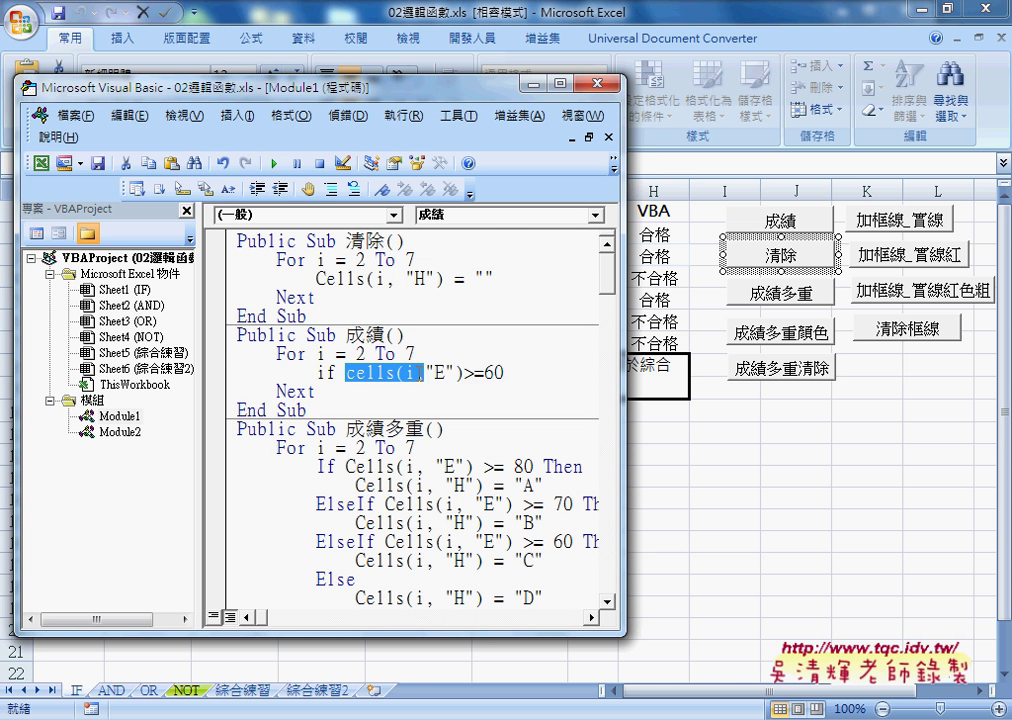
click(516, 373)
text(th)
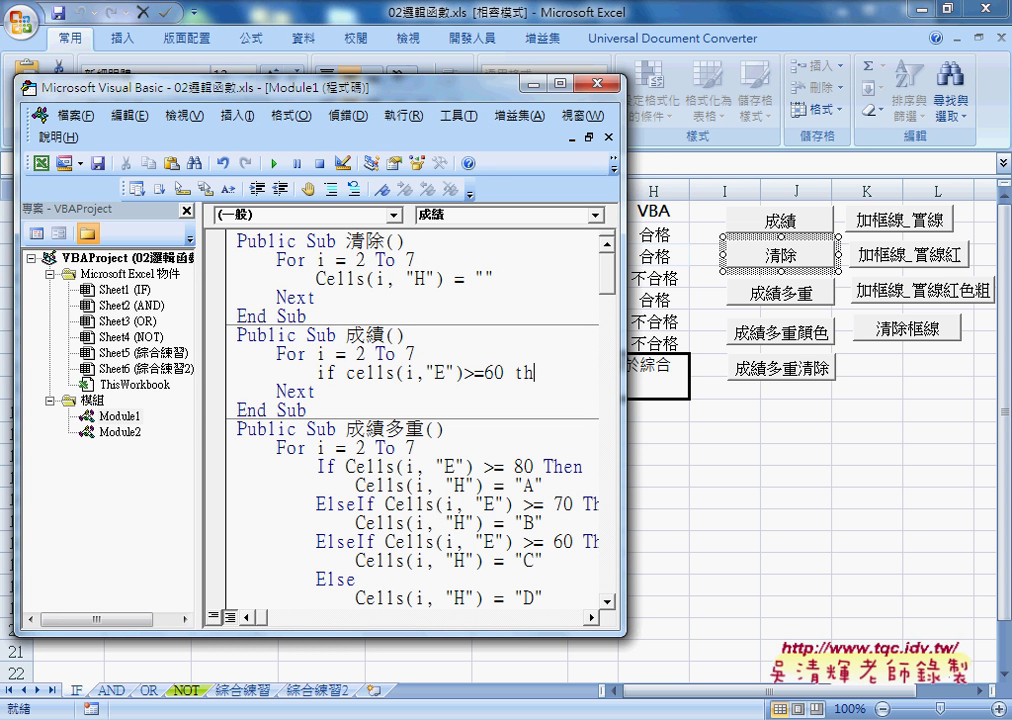
text(en)
key(Return)
key(Return)
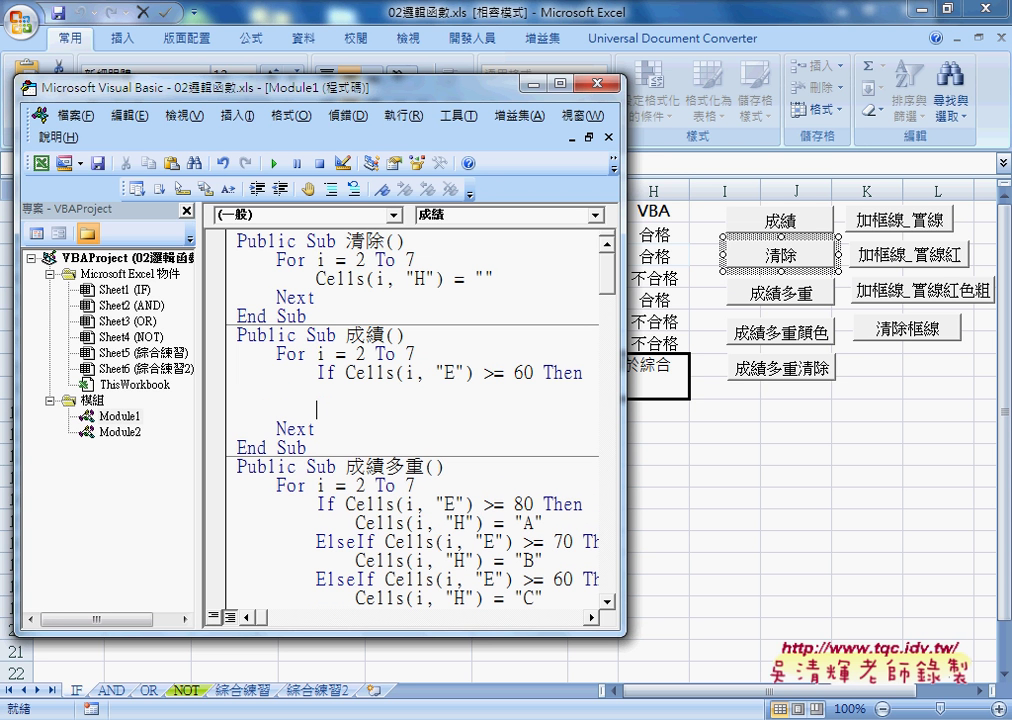
text(e)
text(lse)
key(Return)
key(Return)
text(e)
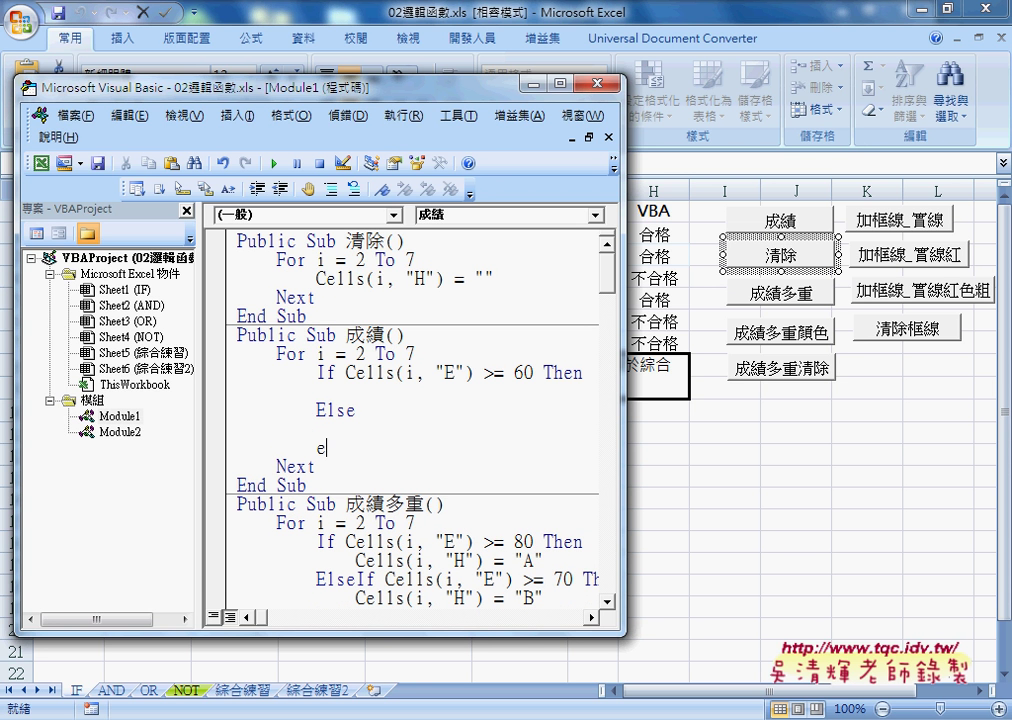
text(nd )
text(if)
key(Up)
key(Up)
key(Up)
key(Tab)
drag(346, 372, 535, 374)
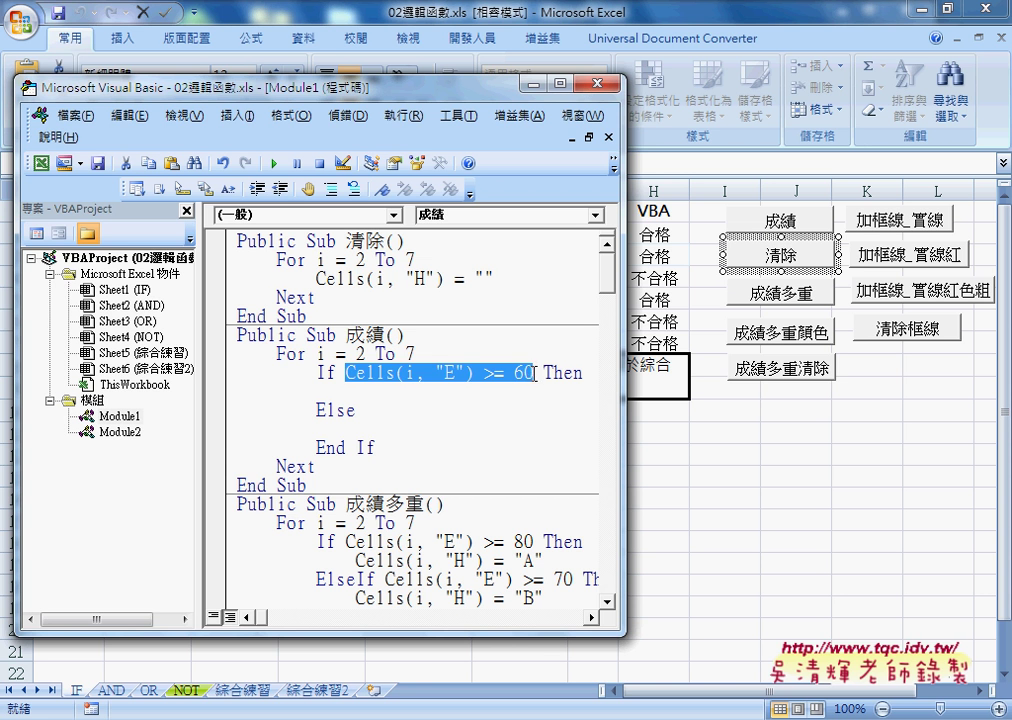
Step: Write Cells(i,"H")="合格" under the Then line
click(460, 396)
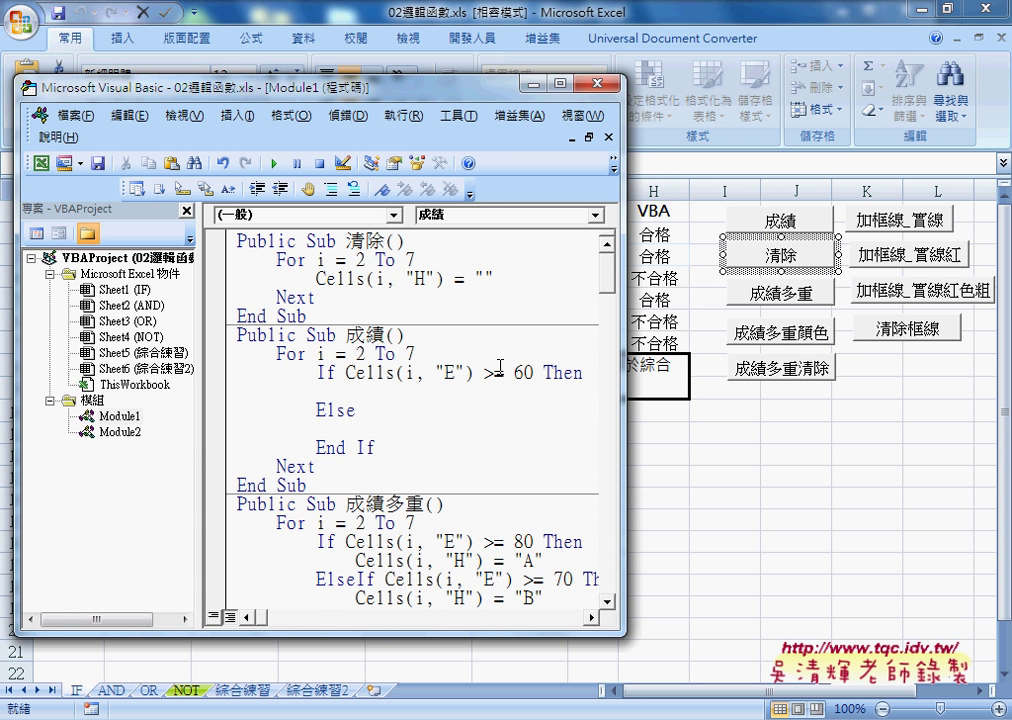
text(cell)
text(s(i)
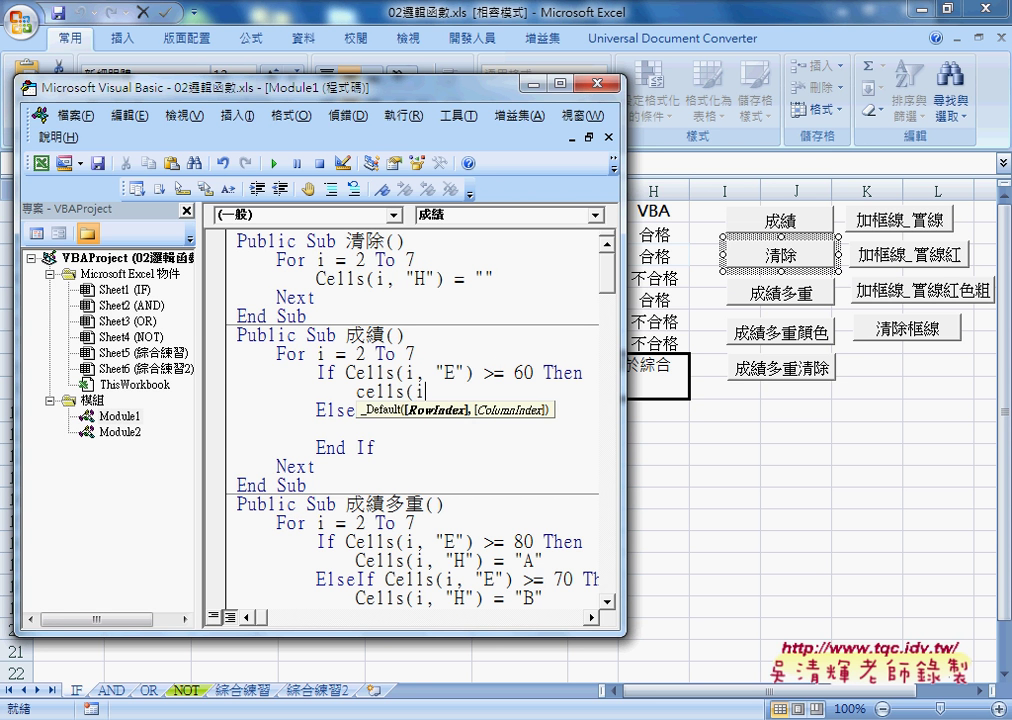
text(,)
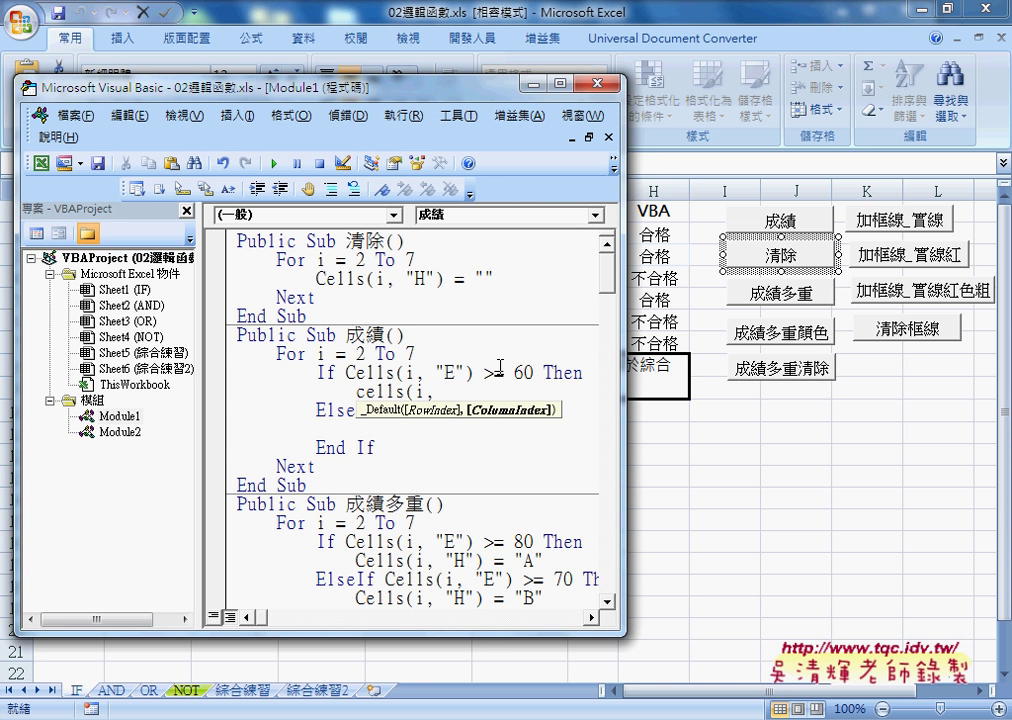
text("H")
text()=)
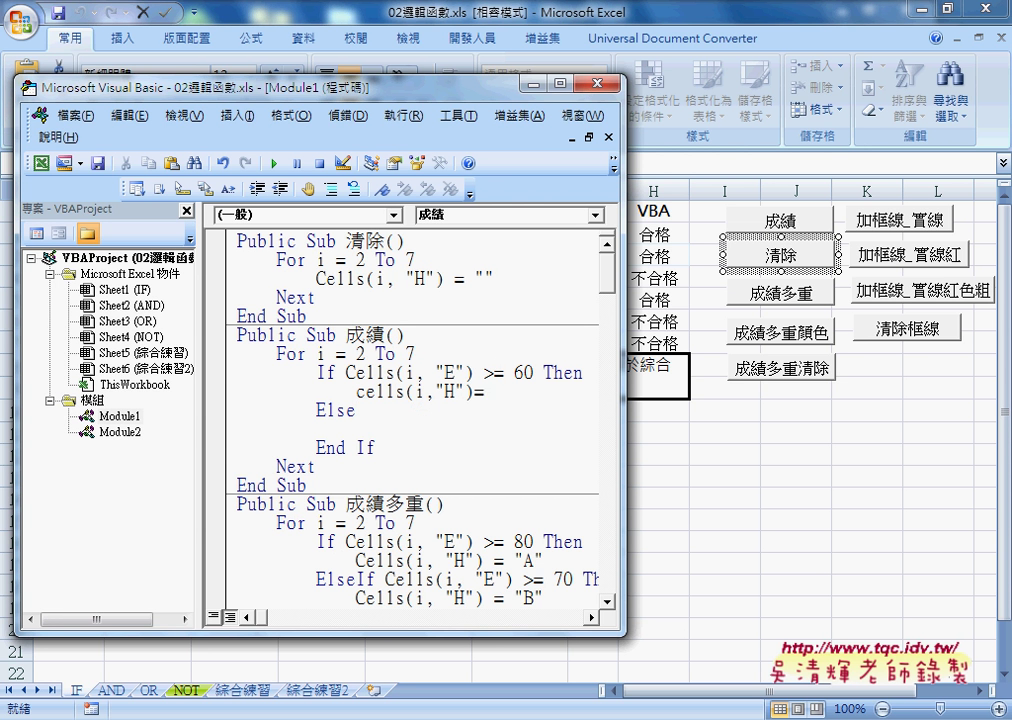
text("")
key(Left)
text(合格)
key(Right)
Step: Copy that line under Else and change it to "不合格"
key(shift+Home)
key(ctrl+c)
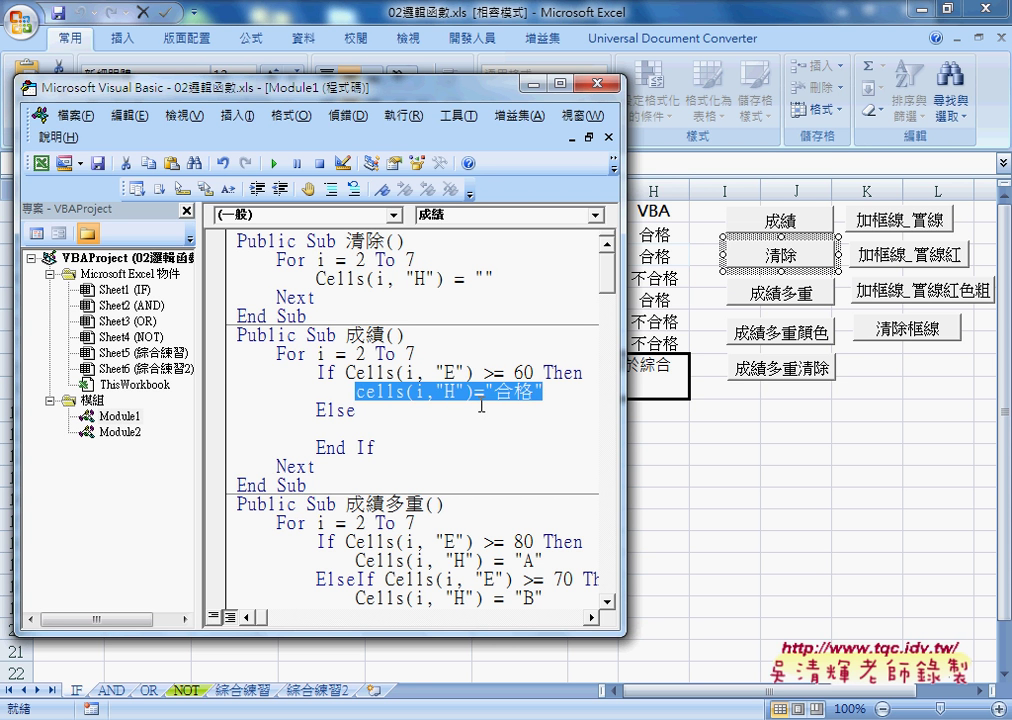
key(Down)
key(Down)
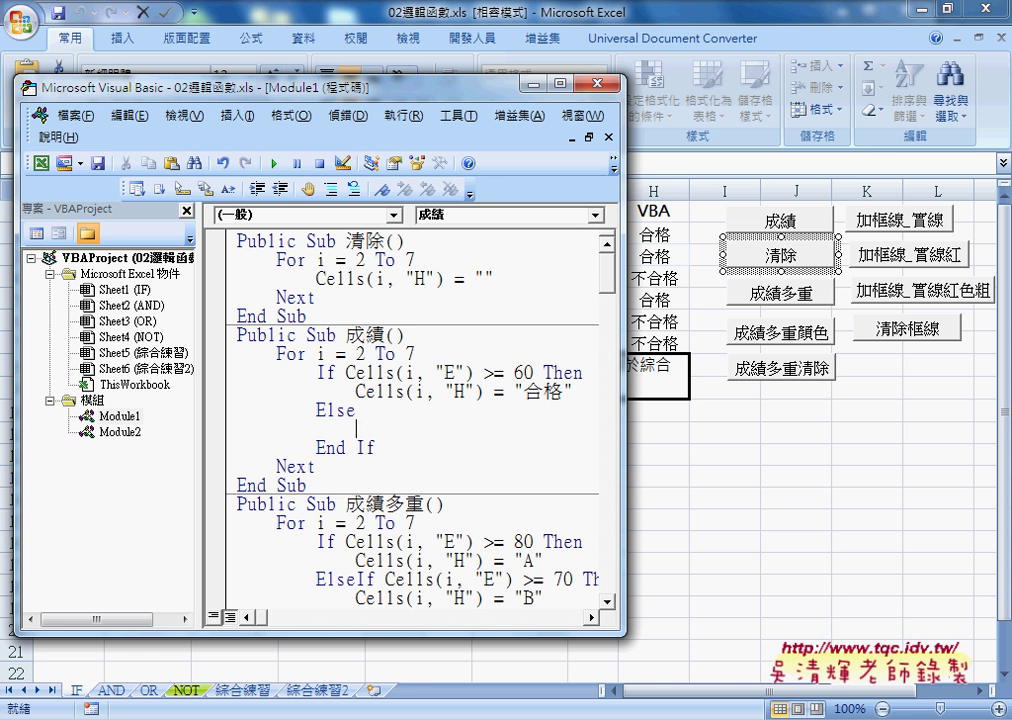
key(ctrl+v)
text(不)
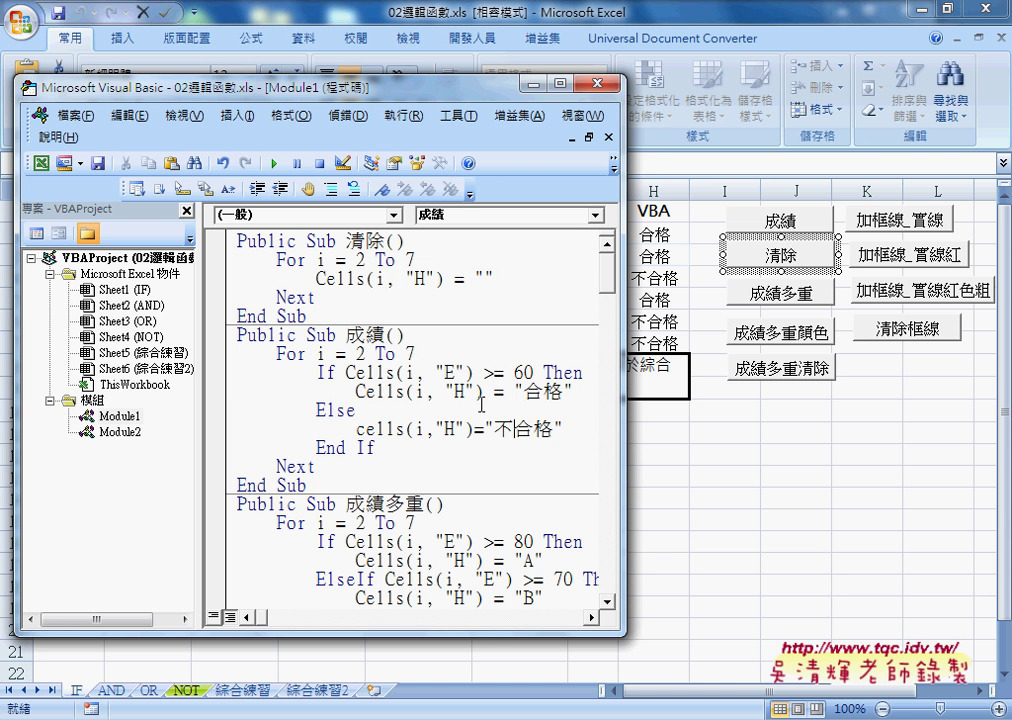
click(445, 480)
drag(376, 448, 224, 383)
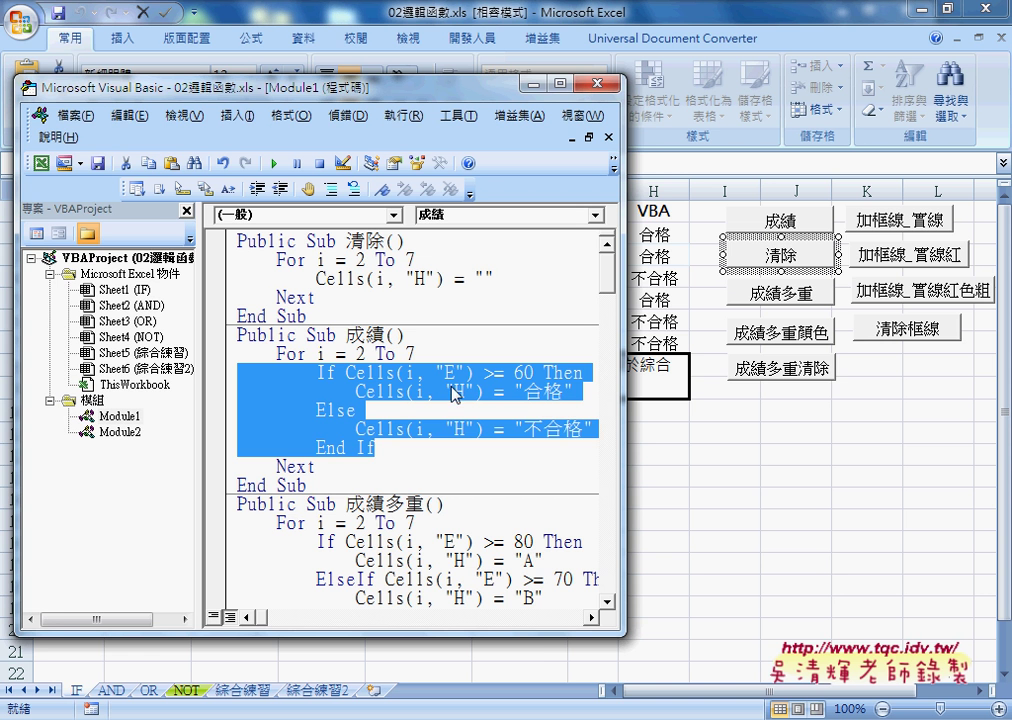
Step: Run 清除 to empty column H, then run 成績 to refill it with 合格/不合格
click(450, 287)
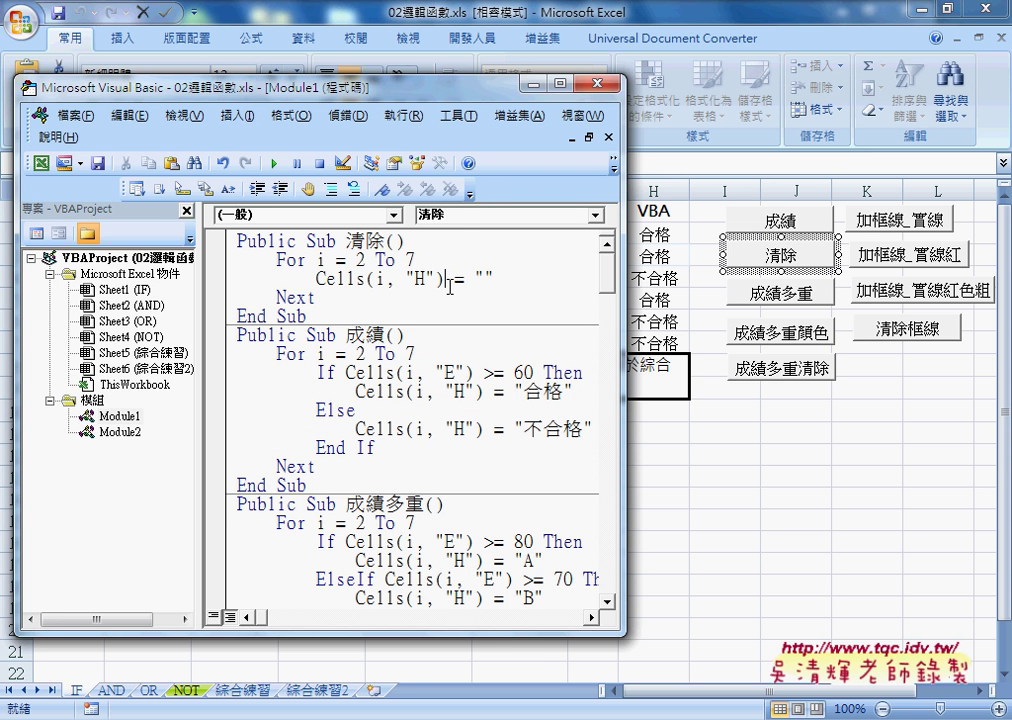
drag(398, 88, 316, 88)
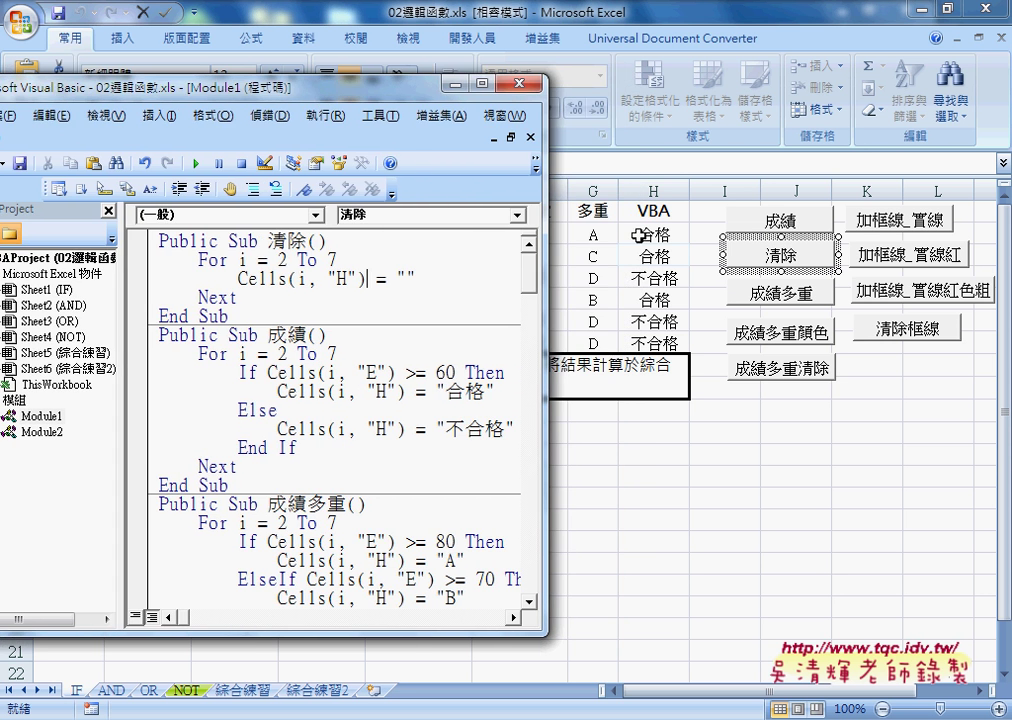
click(196, 164)
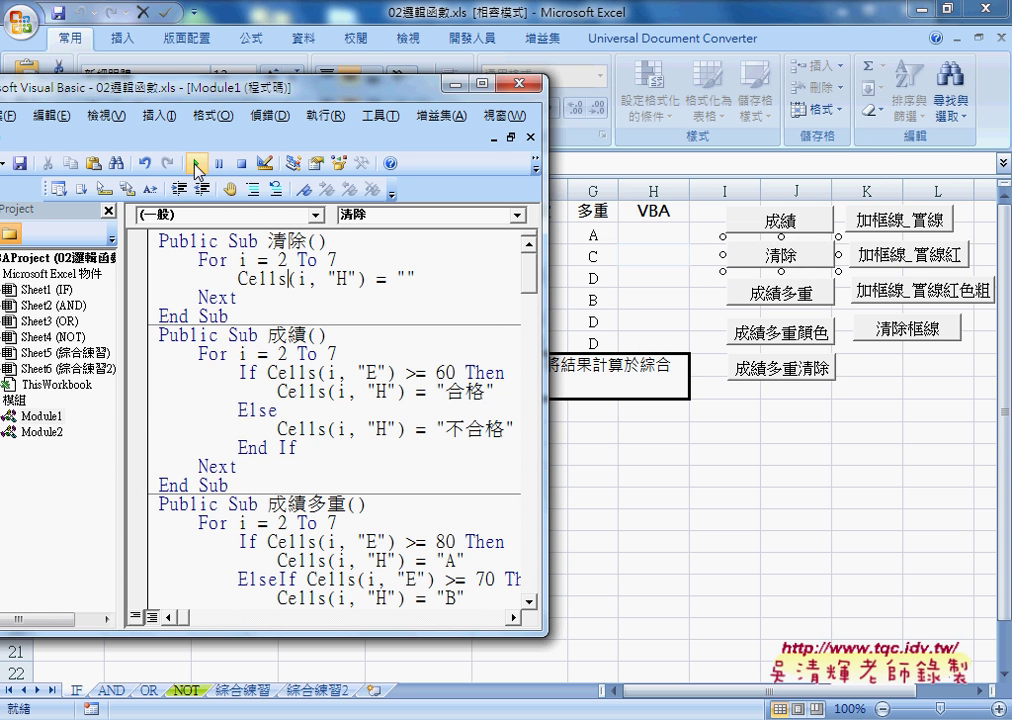
click(238, 410)
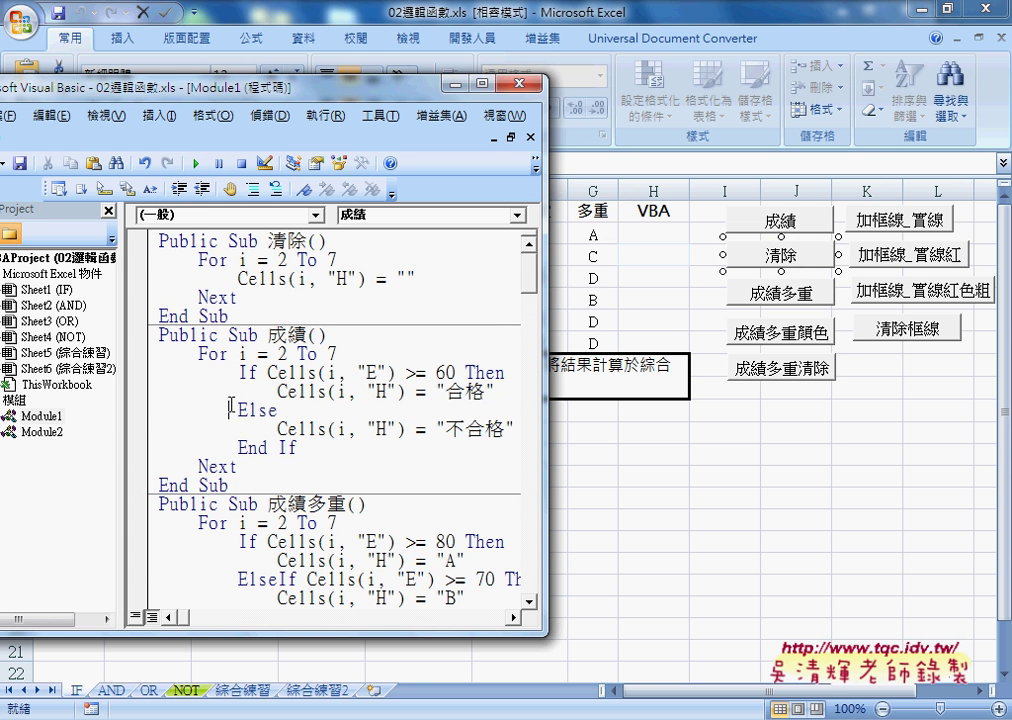
click(196, 165)
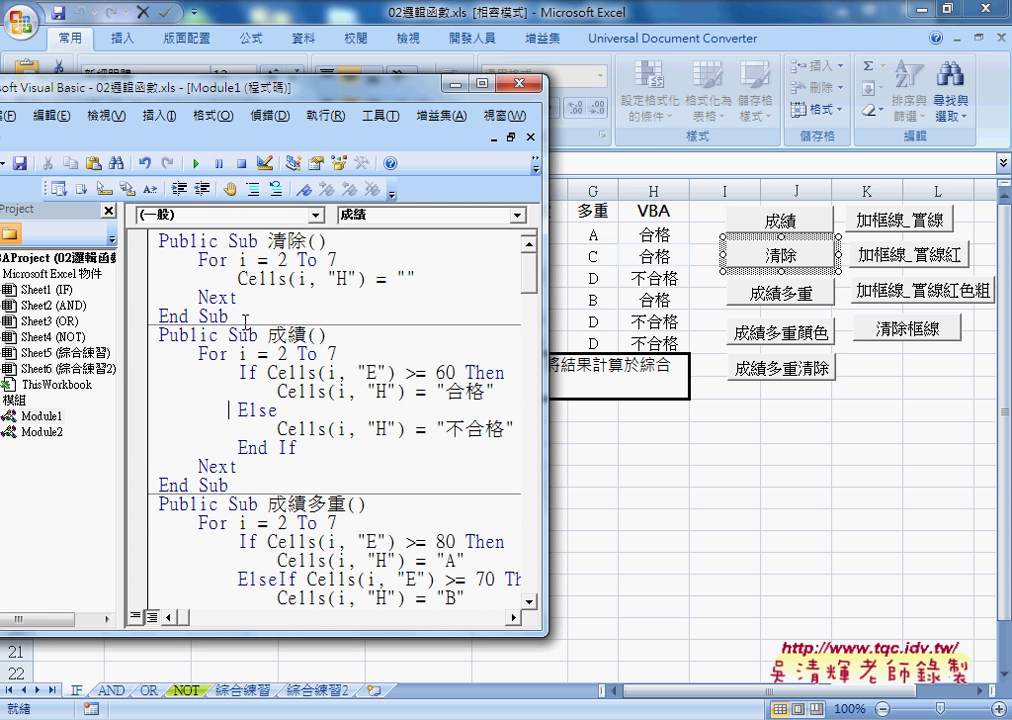
Step: Scroll to Sub 成績多重 and widen the VBA code window to show its If/ElseIf grading code
scroll(291, 402, down, 1)
scroll(292, 405, down, 2)
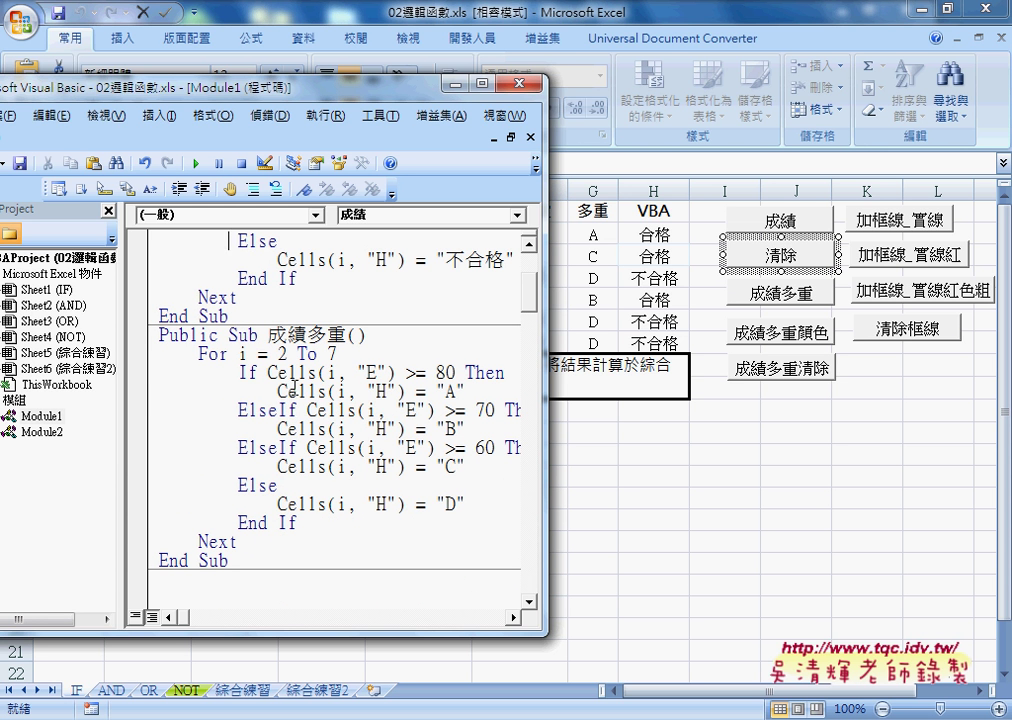
drag(314, 335, 346, 335)
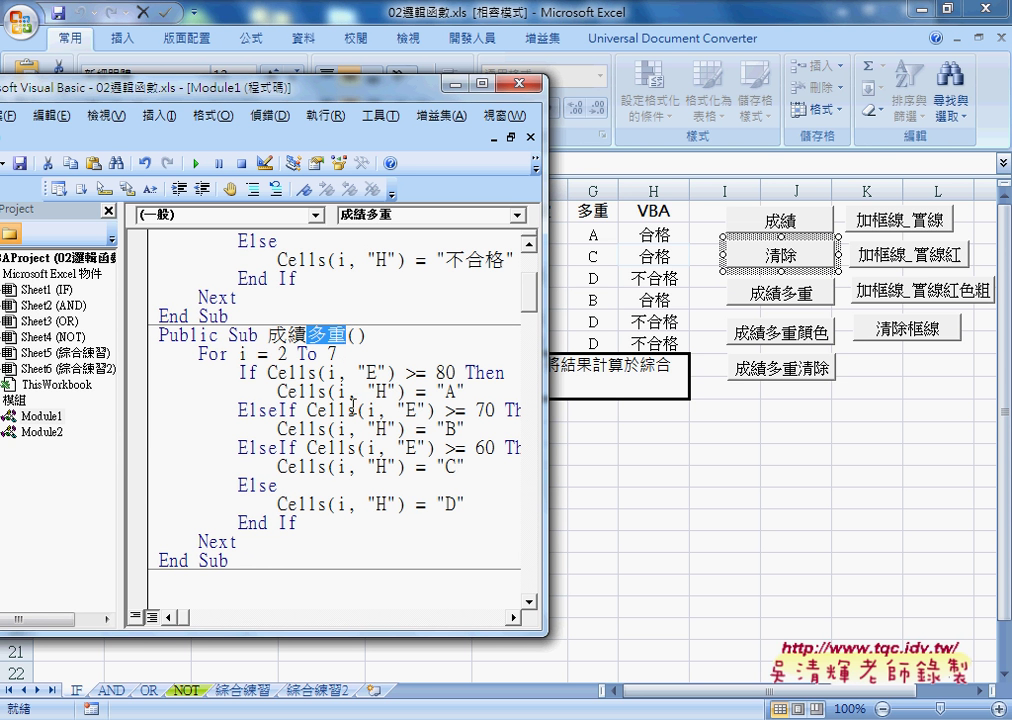
drag(549, 421, 630, 421)
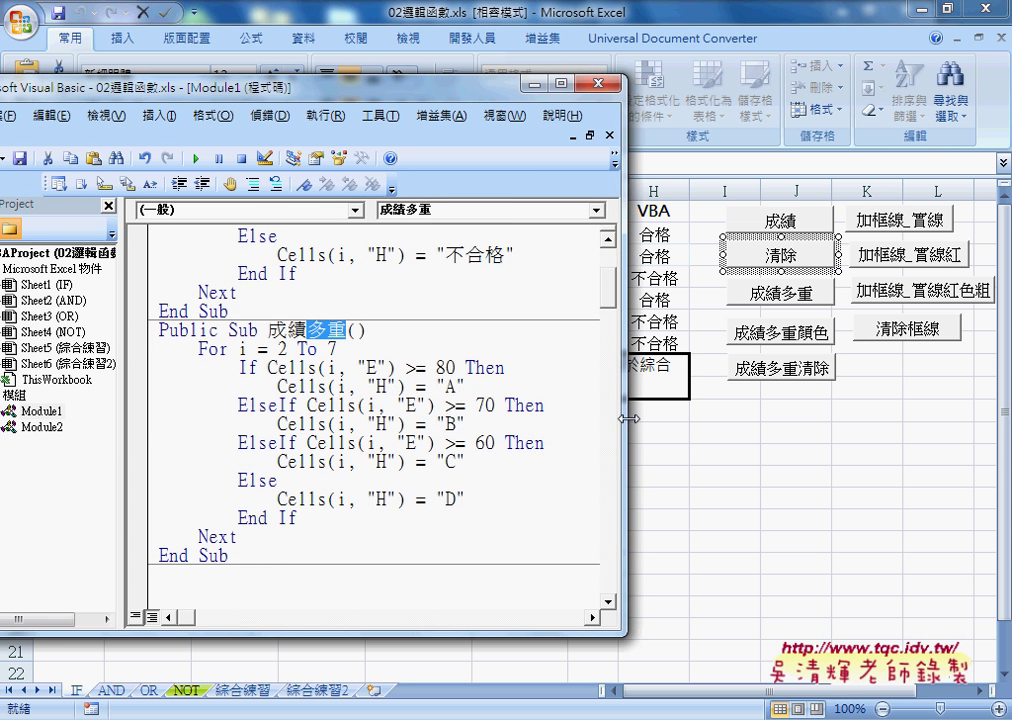
scroll(540, 420, up, 2)
Step: Copy the 成績 macro's pass/fail loop and paste it over the 成績多重 macro body
scroll(540, 420, down, 1)
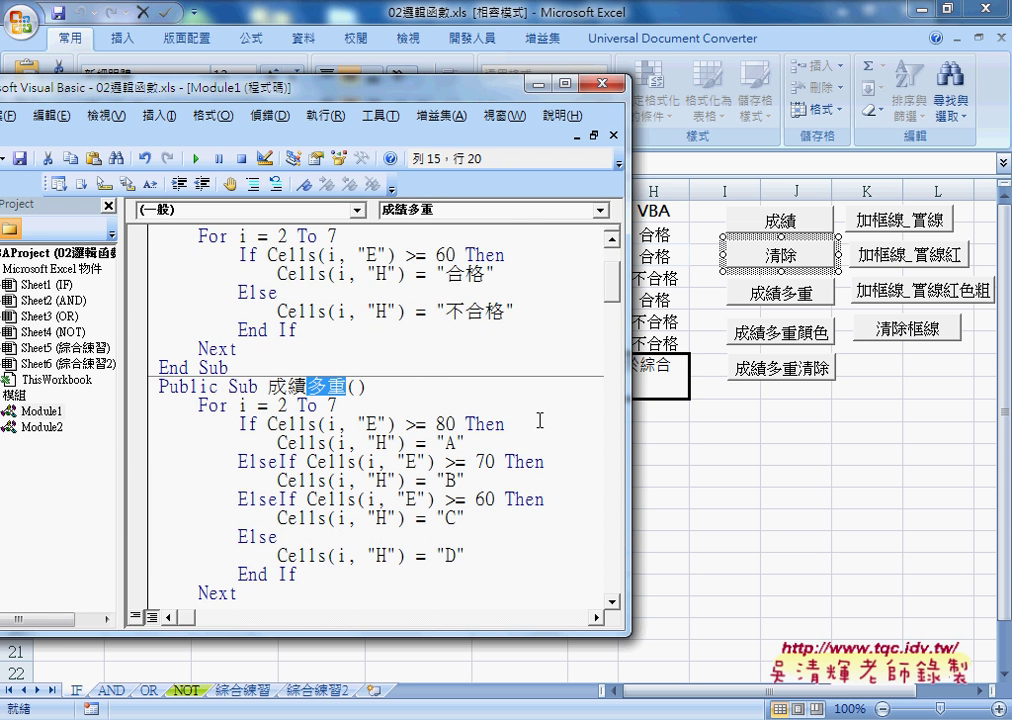
mouse_move(255, 349)
mouse_down()
mouse_move(250, 272)
mouse_move(153, 234)
mouse_up()
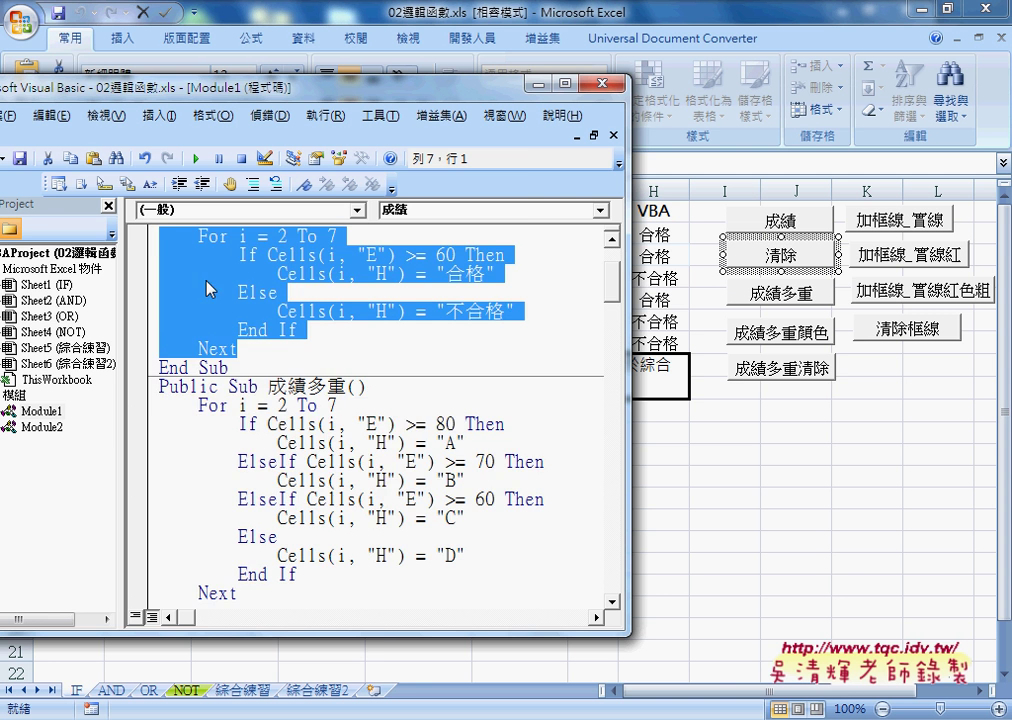
scroll(160, 228, up, 1)
right_click(228, 332)
click(280, 364)
scroll(280, 364, down, 2)
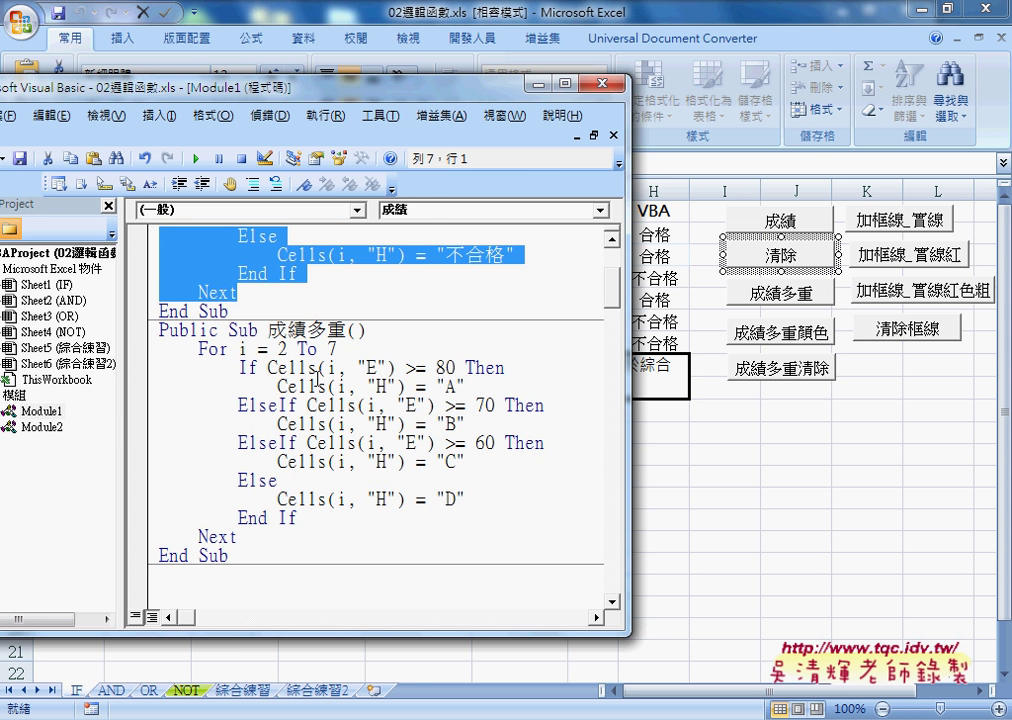
mouse_move(237, 537)
mouse_down()
mouse_move(153, 380)
mouse_move(155, 348)
mouse_up()
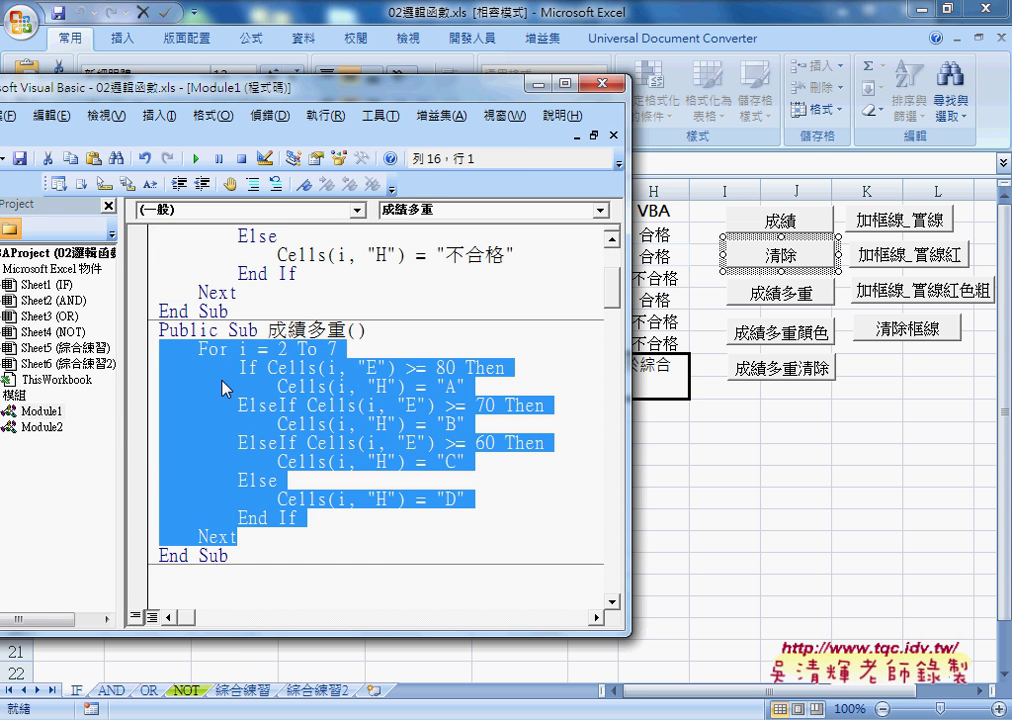
right_click(226, 384)
click(262, 437)
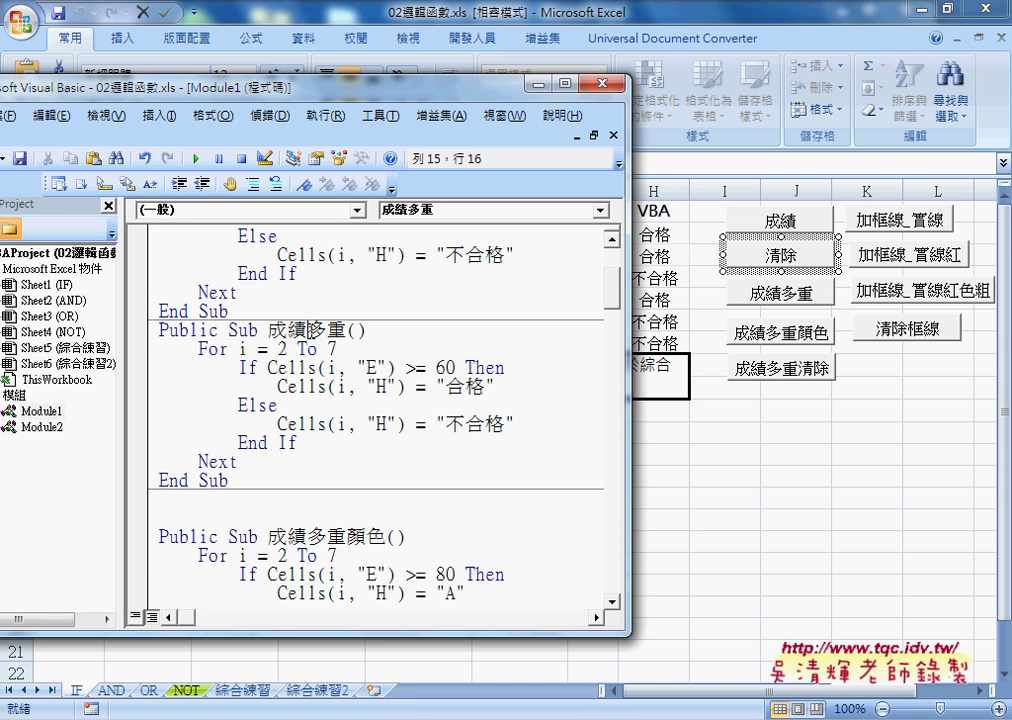
drag(307, 330, 346, 330)
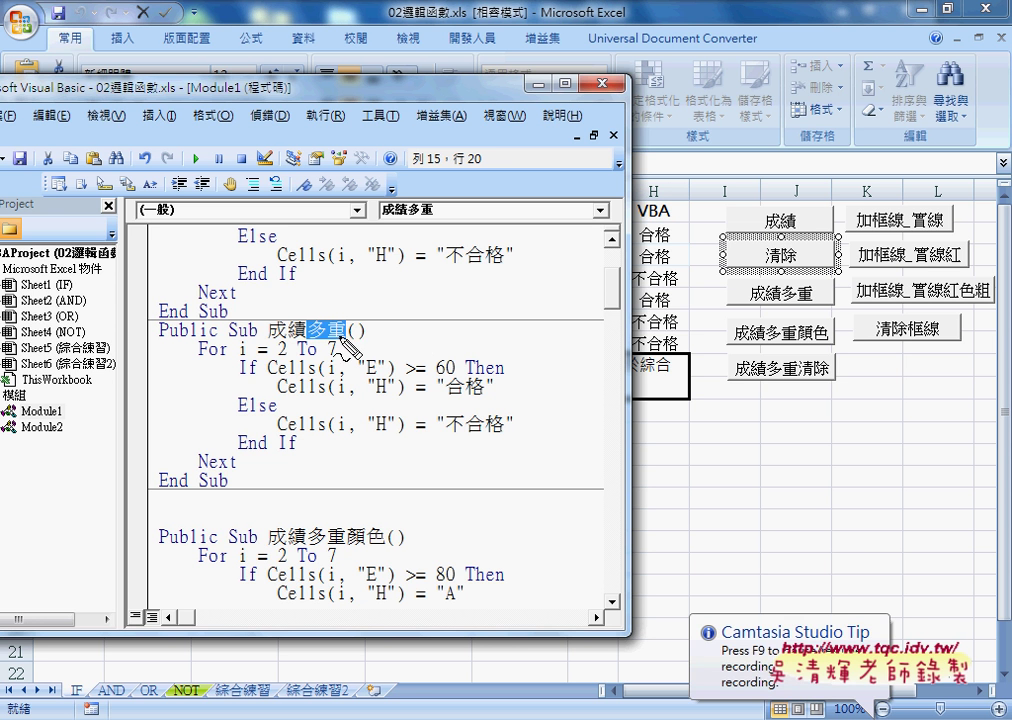
Step: Change the pasted If test's threshold from 60 to 80 and its result from 合格 to "A"
drag(232, 318, 135, 315)
drag(298, 158, 145, 152)
mouse_move(140, 200)
mouse_down()
mouse_move(22, 300)
mouse_move(100, 385)
mouse_move(75, 408)
mouse_up()
drag(323, 341, 345, 340)
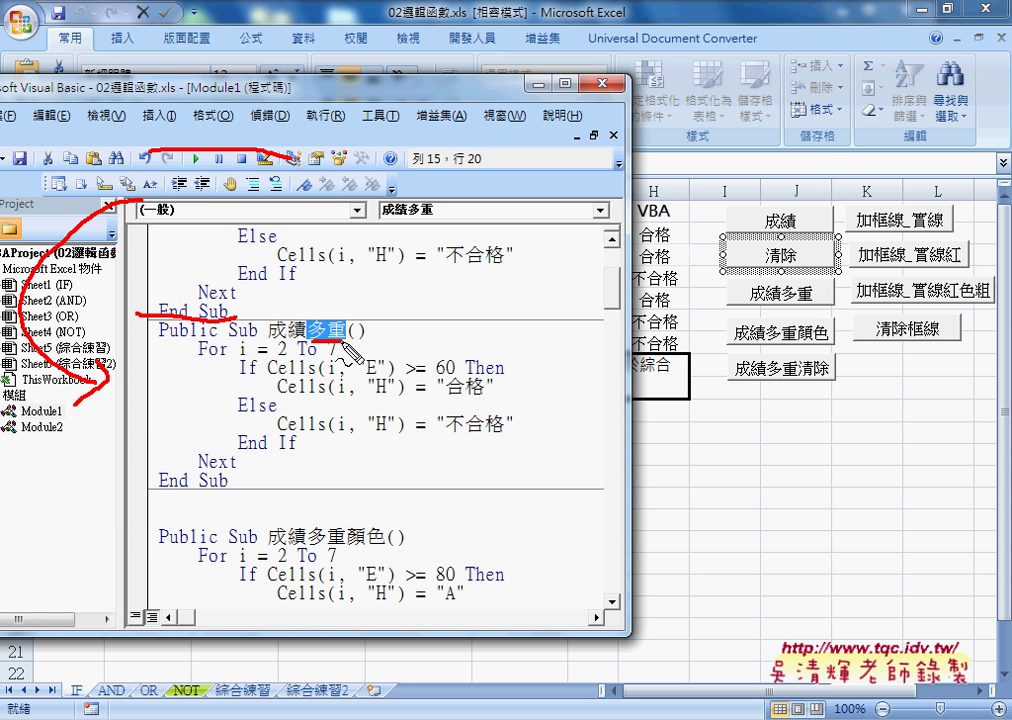
key(Escape)
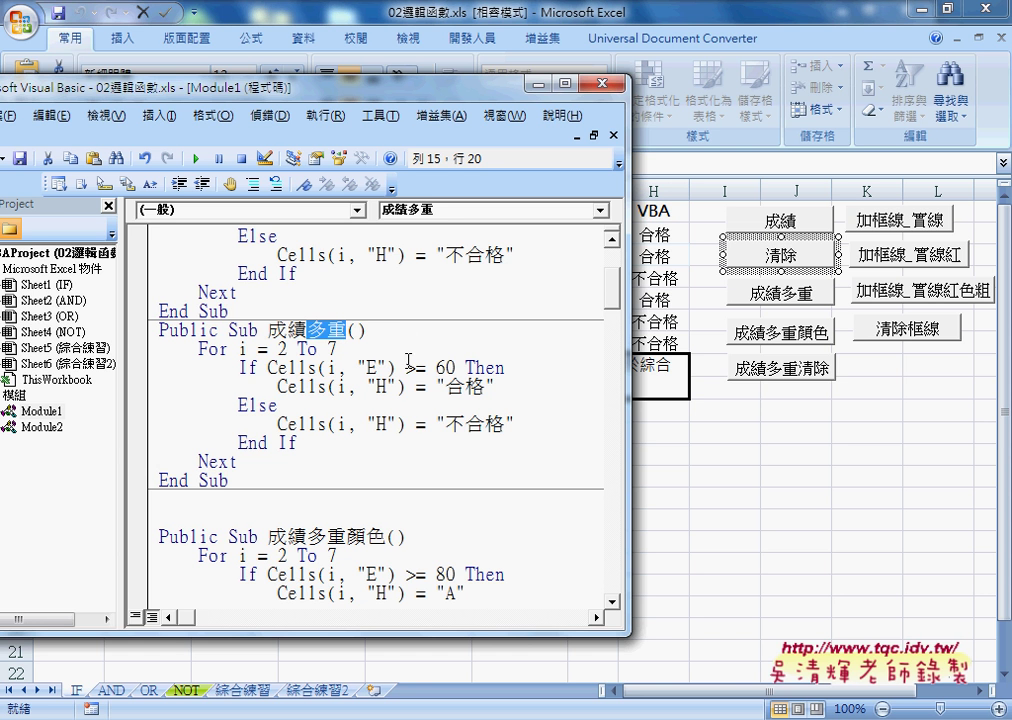
drag(435, 368, 447, 368)
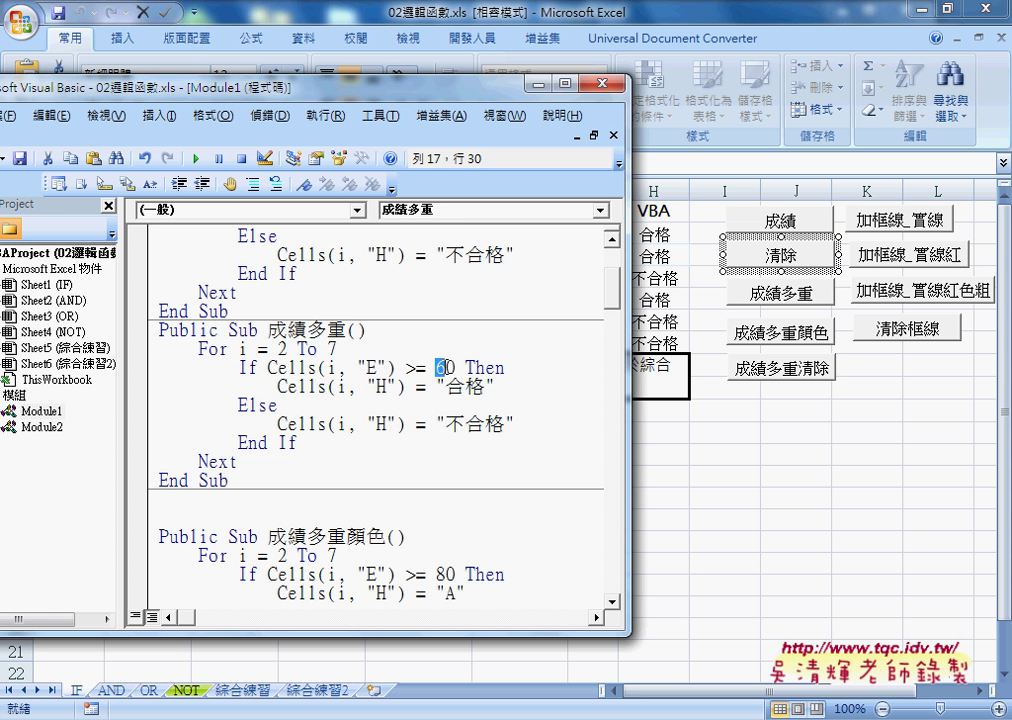
text(8)
drag(446, 387, 486, 387)
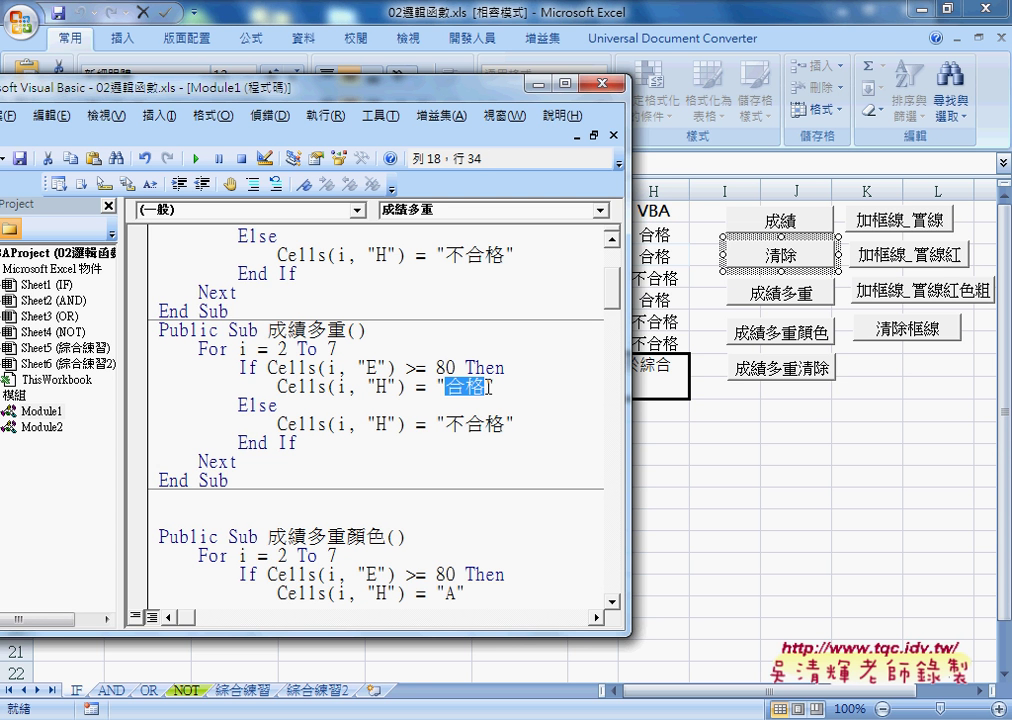
text(A)
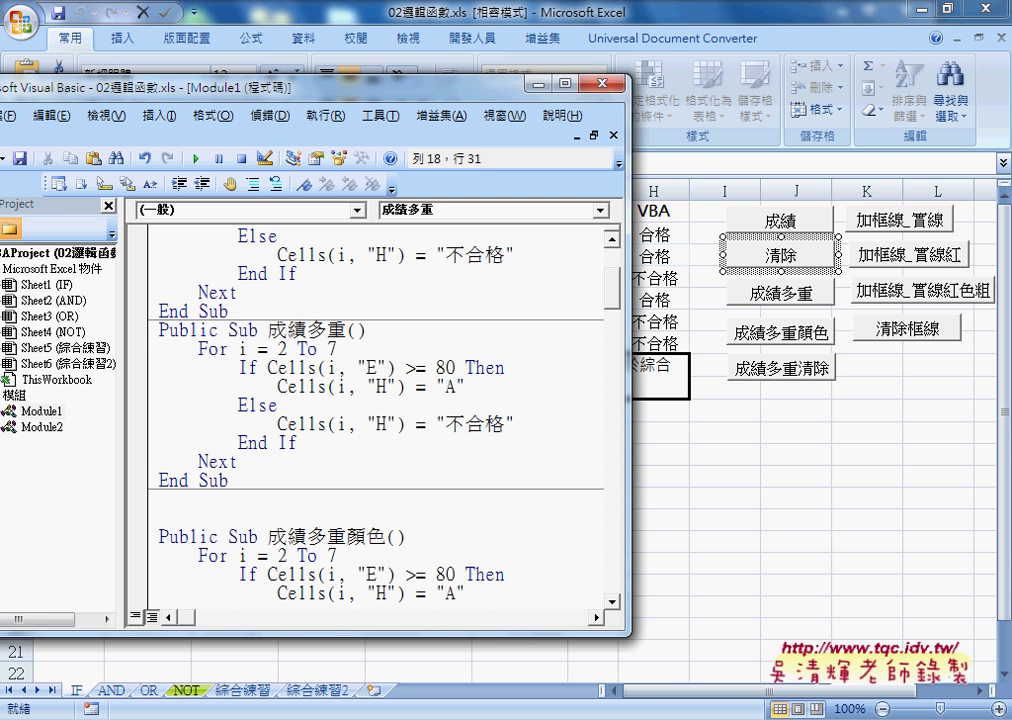
key(Down)
key(Down)
key(Down)
Step: Copy the If 80 and "A" lines and start a new line after the "A" line
drag(467, 387, 160, 372)
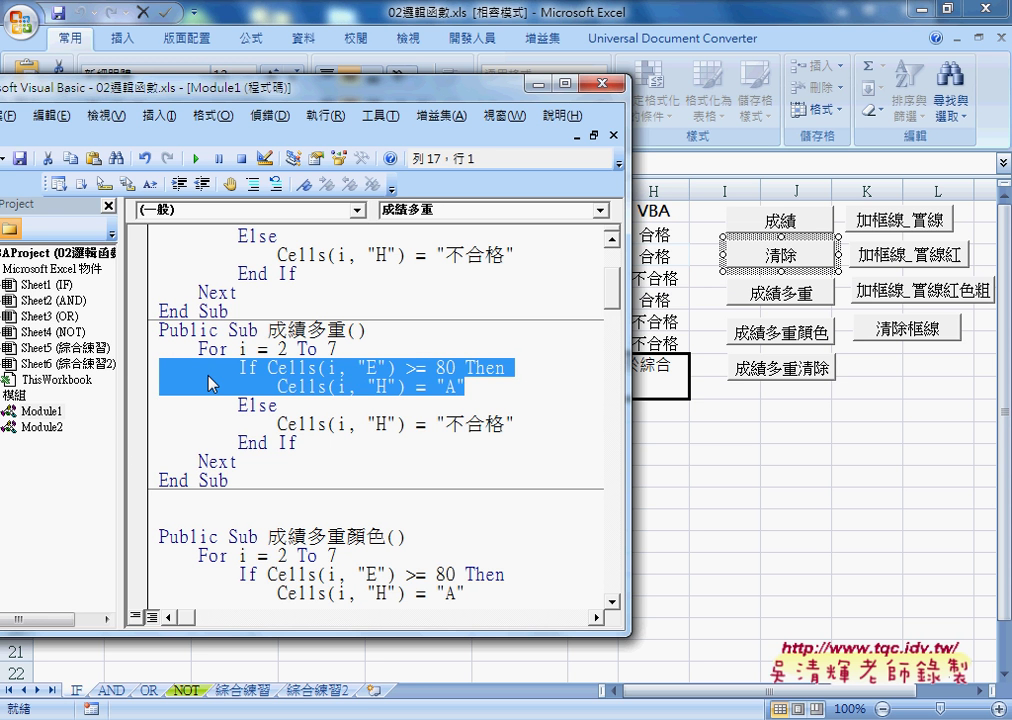
right_click(208, 375)
click(228, 405)
click(480, 390)
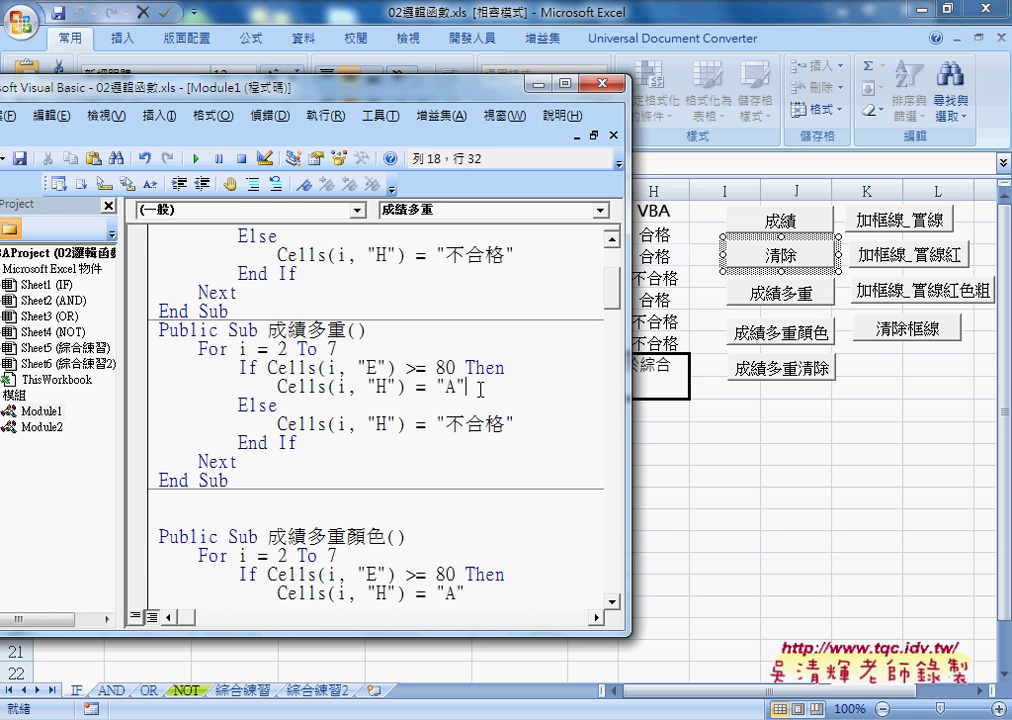
key(Return)
Step: Paste the copied If/"A" lines and prefix else to turn the pasted If into ElseIf
key(BackSpace)
key(BackSpace)
key(BackSpace)
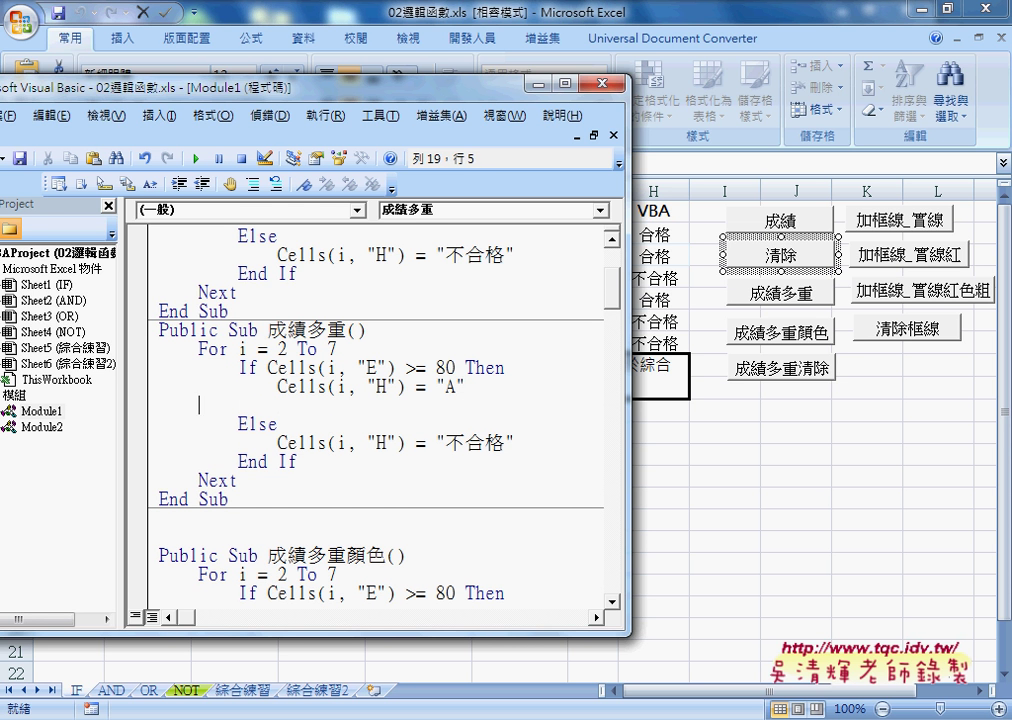
key(ctrl+v)
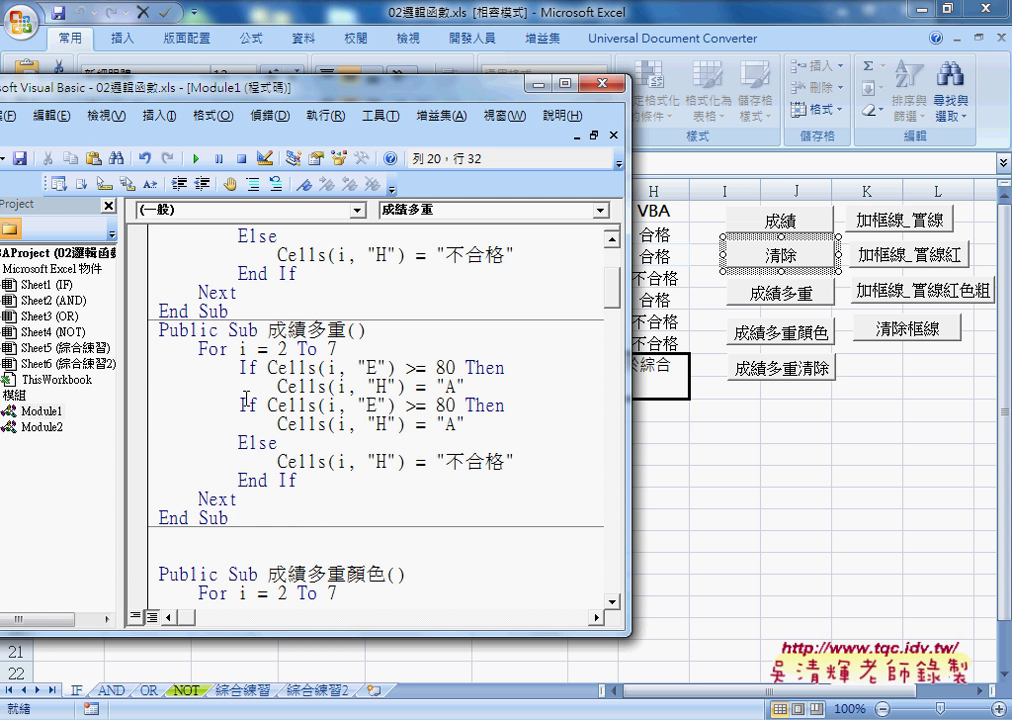
click(241, 405)
key(shift)
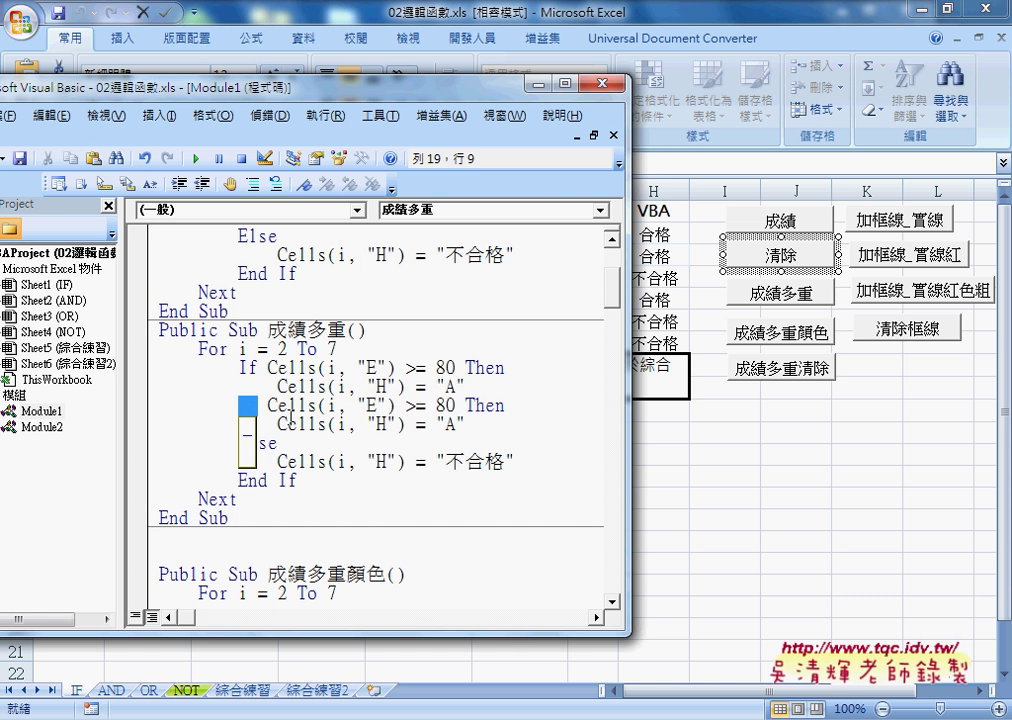
text(e)
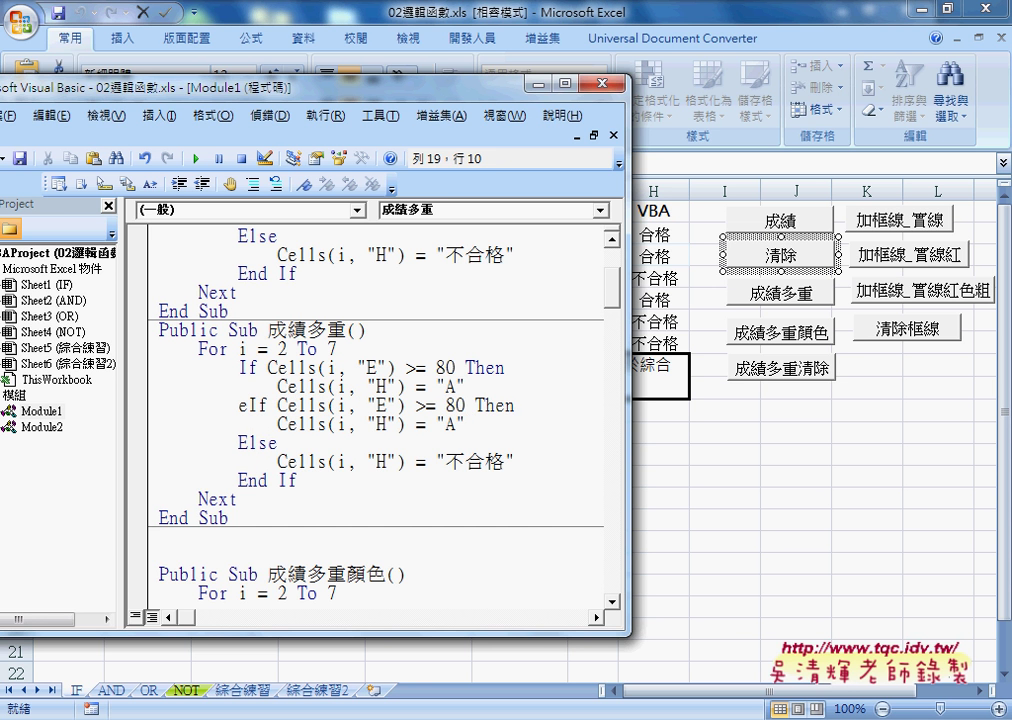
text(lse)
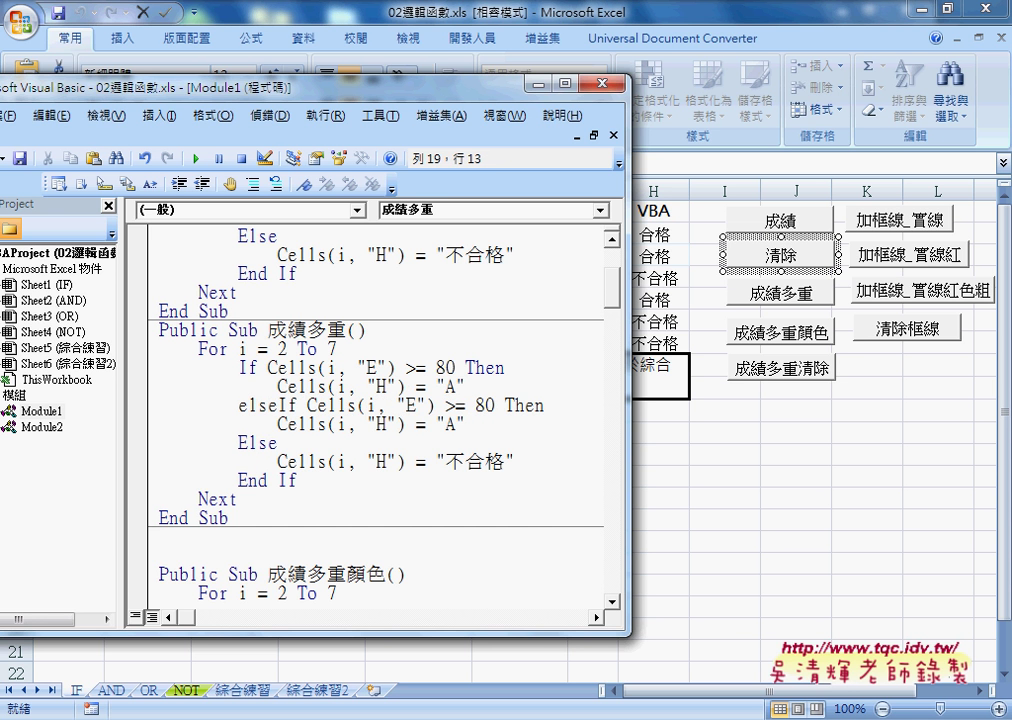
click(306, 480)
drag(238, 405, 298, 404)
mouse_move(238, 367)
mouse_down()
mouse_move(258, 367)
mouse_move(297, 405)
mouse_up()
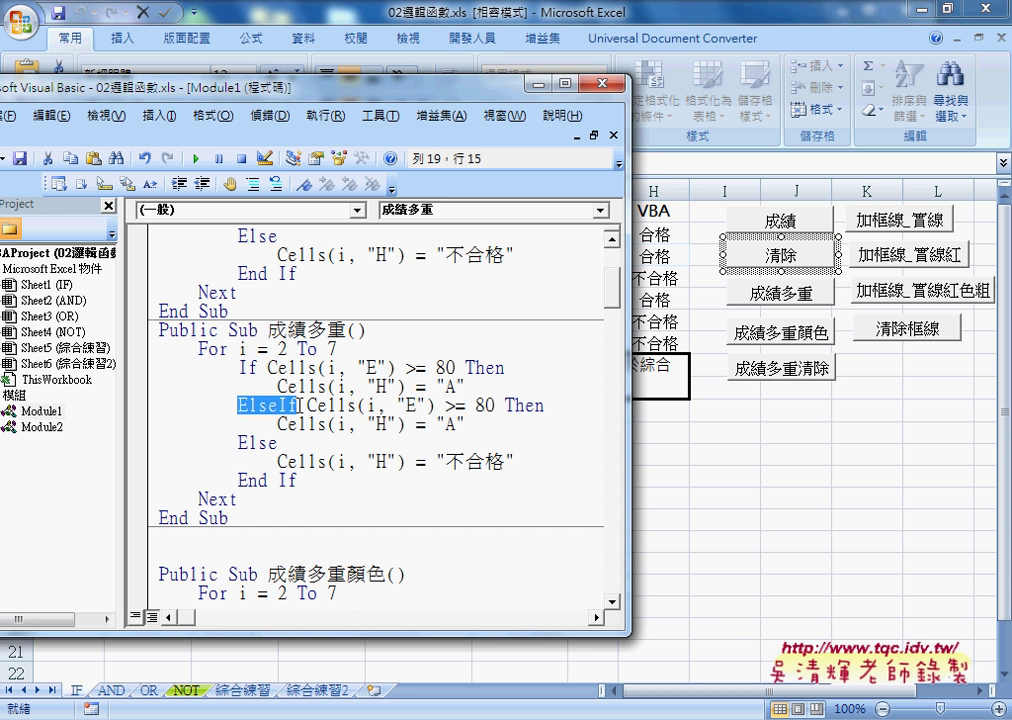
Step: Change the ElseIf threshold from 80 to 70 and its grade from "A" to "B"
click(483, 405)
key(BackSpace)
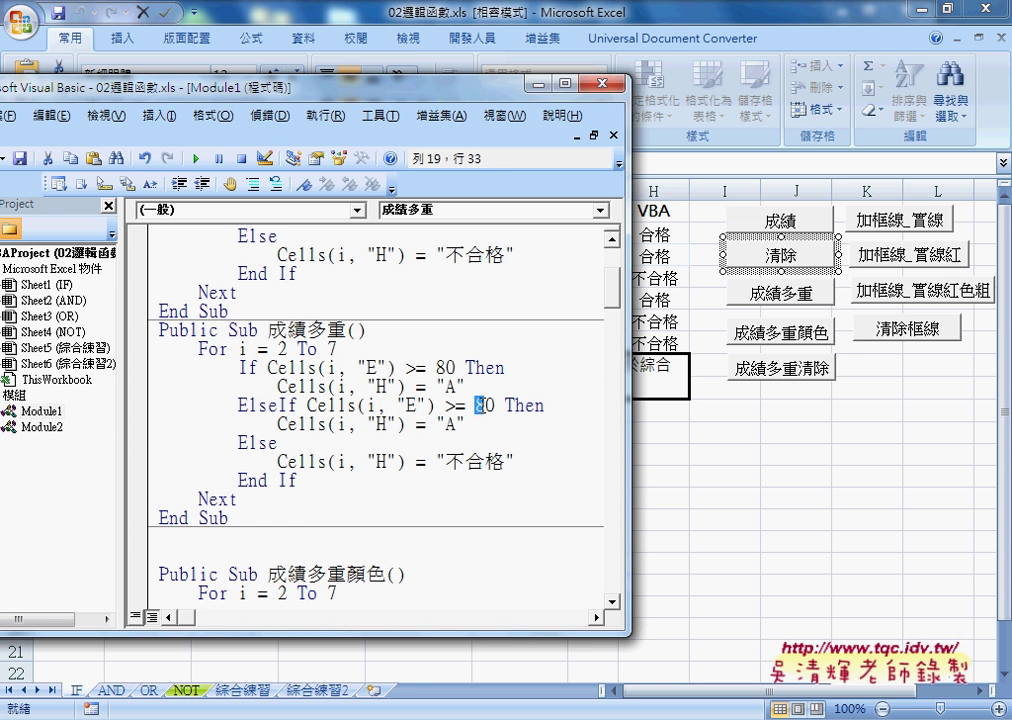
text(7)
double_click(450, 424)
text(B)
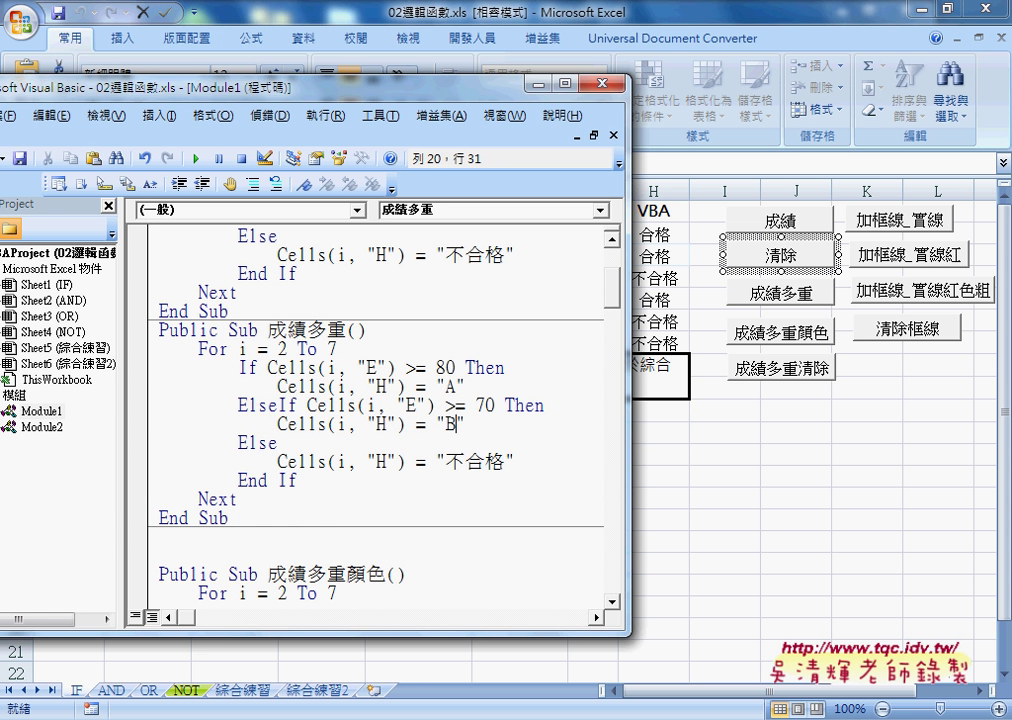
mouse_move(479, 426)
mouse_down()
mouse_move(296, 424)
mouse_move(160, 405)
mouse_up()
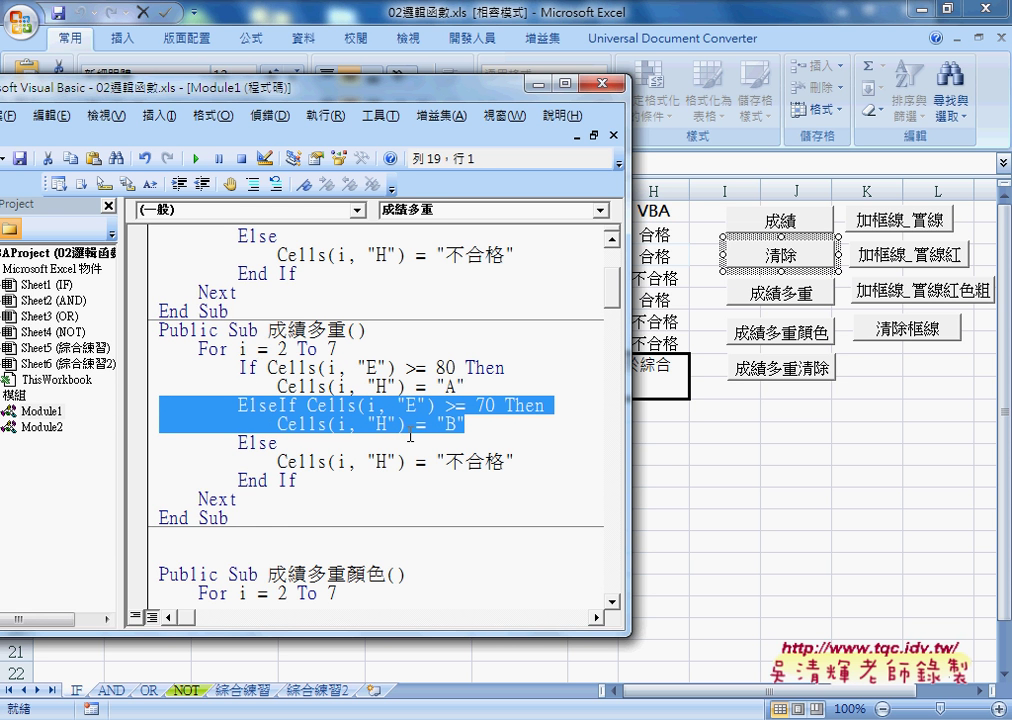
Step: Paste a second ElseIf below the "B" line, changing it to 60 and grade "C"
click(479, 424)
drag(479, 424, 150, 405)
click(479, 424)
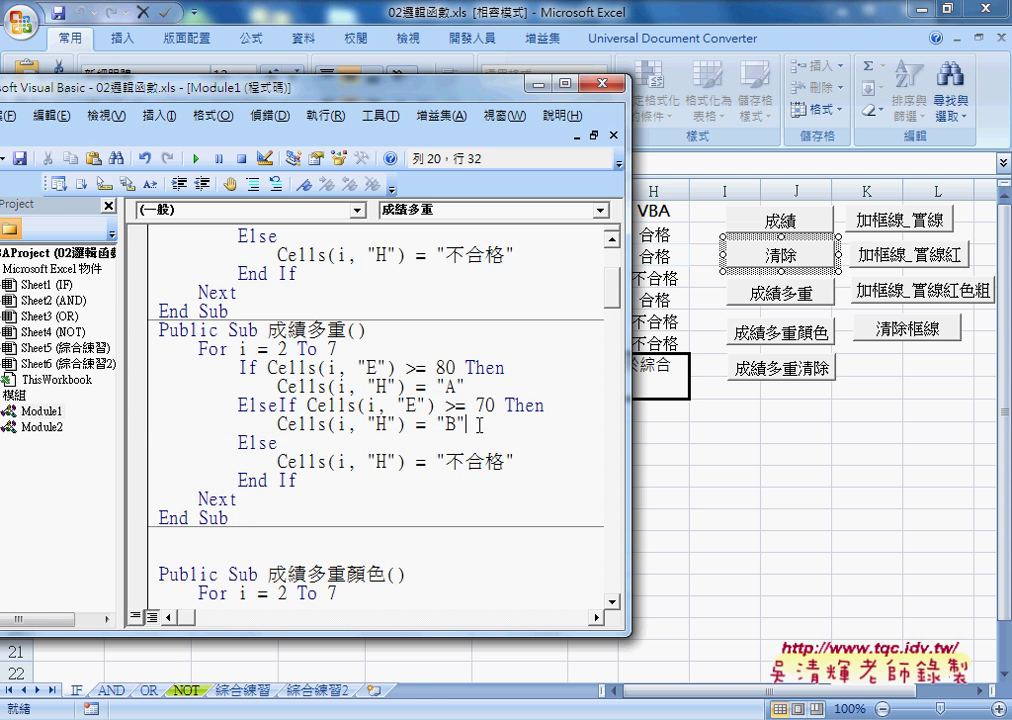
key(Return)
key(BackSpace)
key(BackSpace)
key(BackSpace)
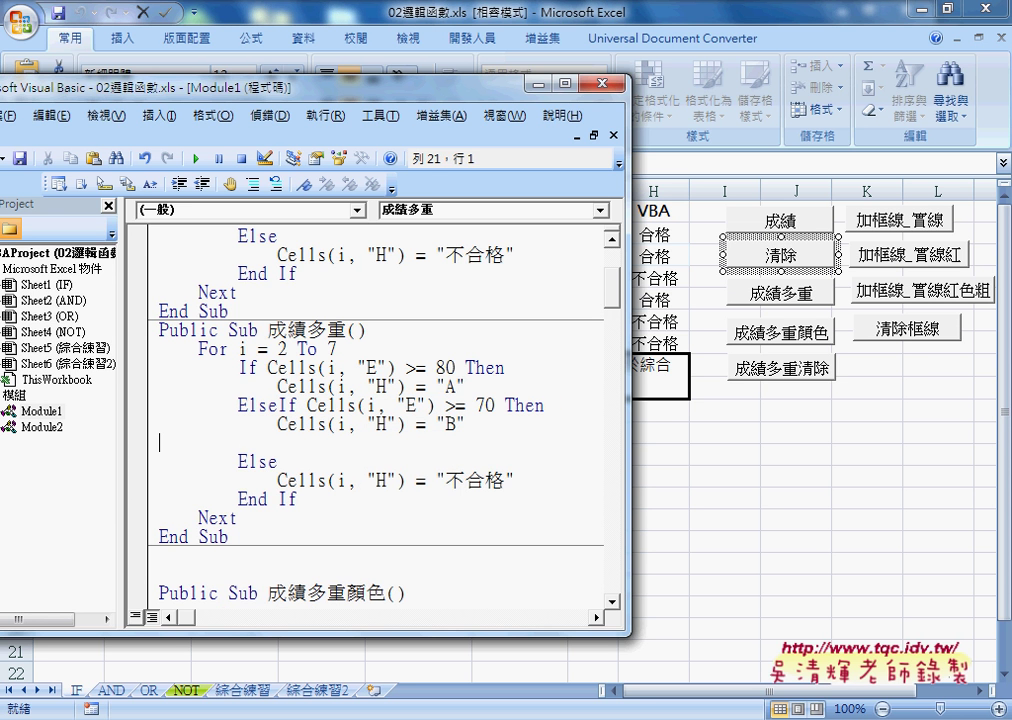
key(ctrl+v)
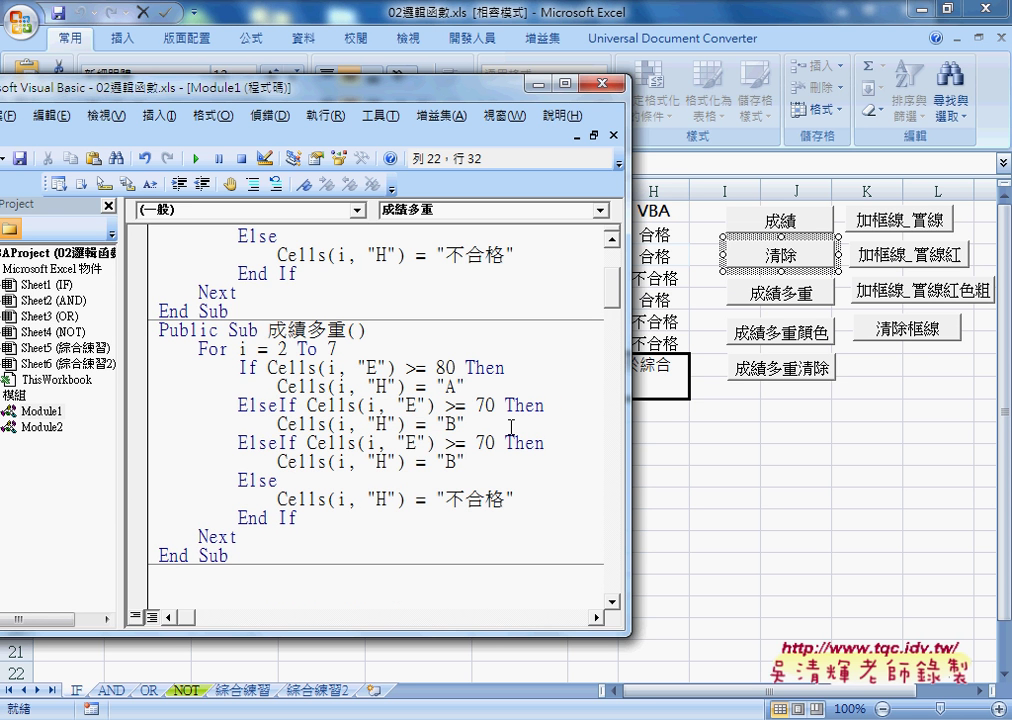
click(483, 442)
drag(483, 442, 446, 461)
text(6)
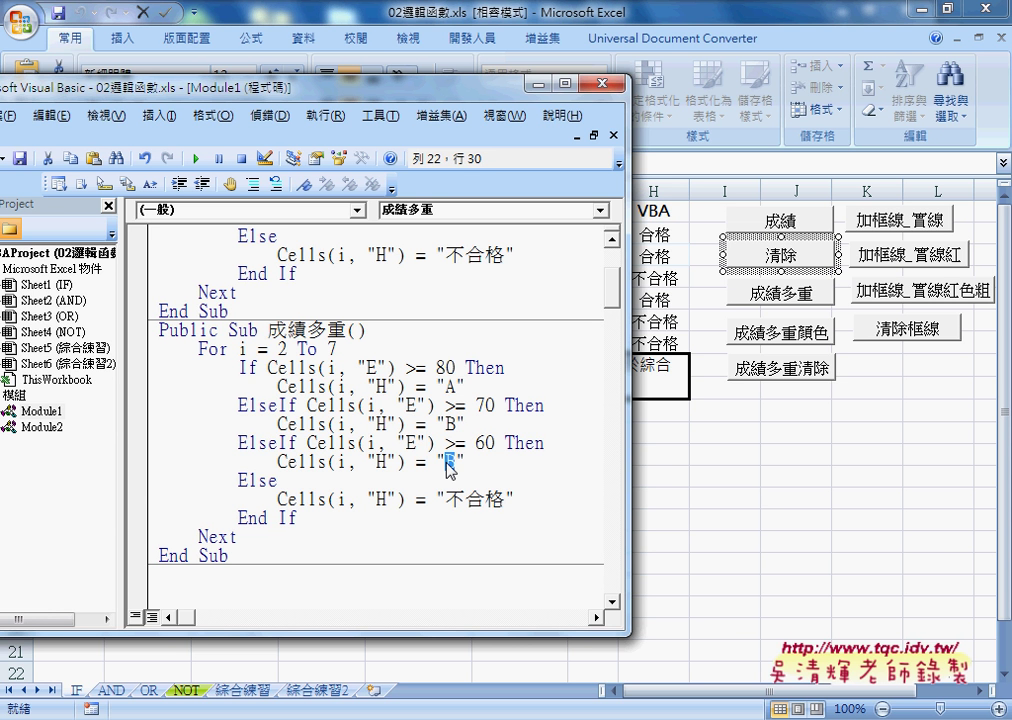
text(C)
Step: Make the Else branch write "D" instead of 不合格
click(252, 480)
drag(445, 499, 502, 507)
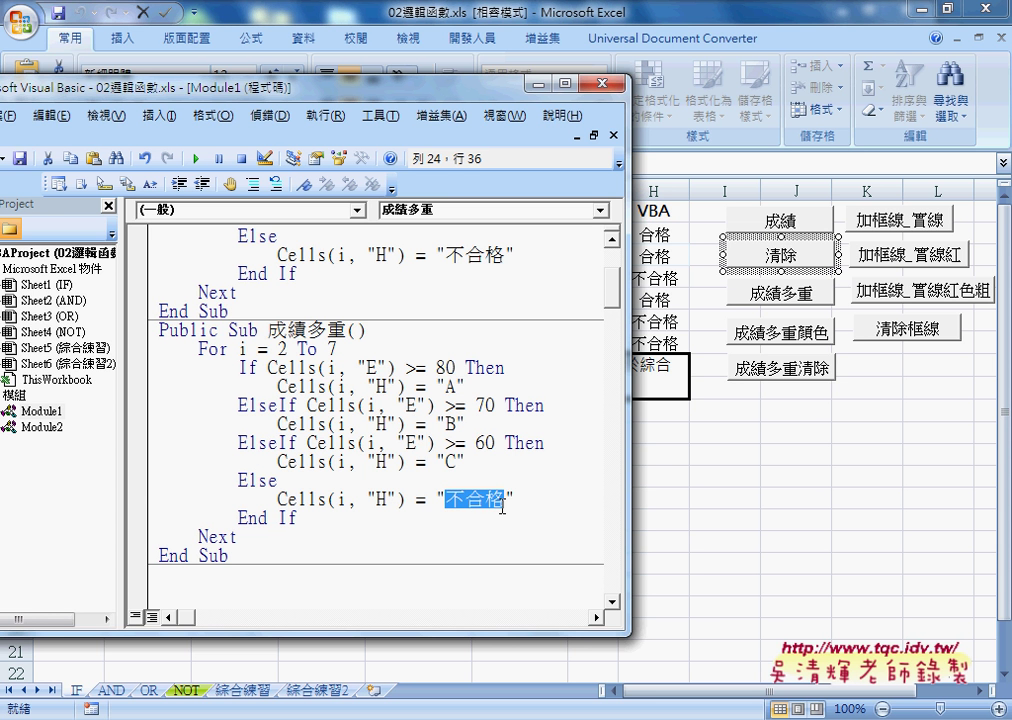
text(D)
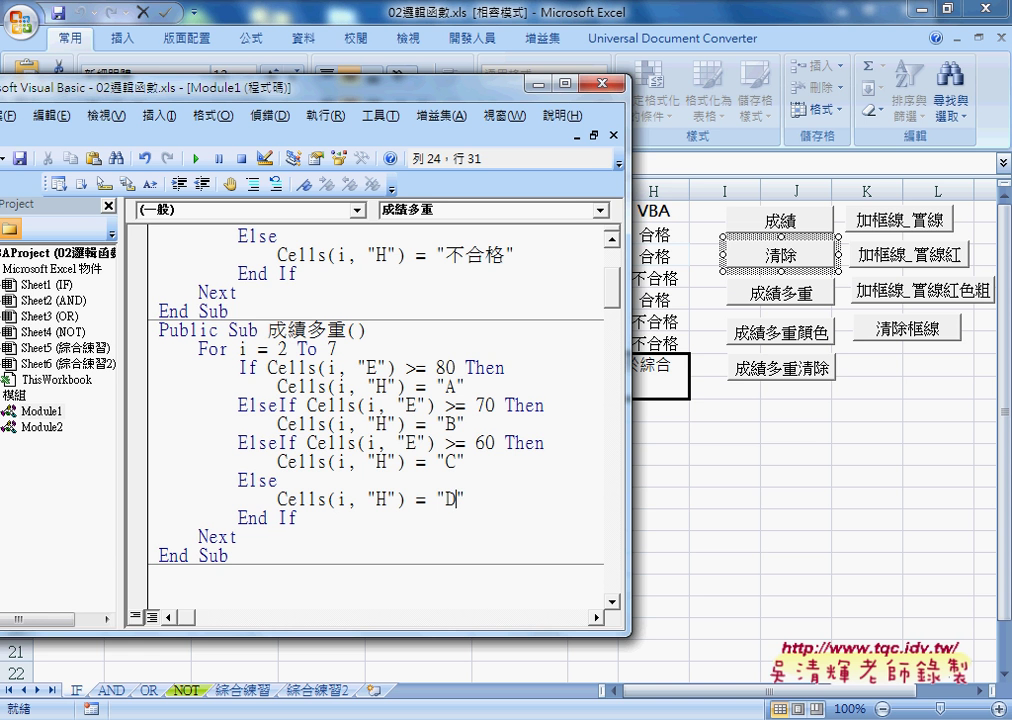
Step: Run 成績多重 and shift the editor left to reveal grades A, C, D, B, D, D in column H
click(466, 424)
drag(338, 74, 298, 71)
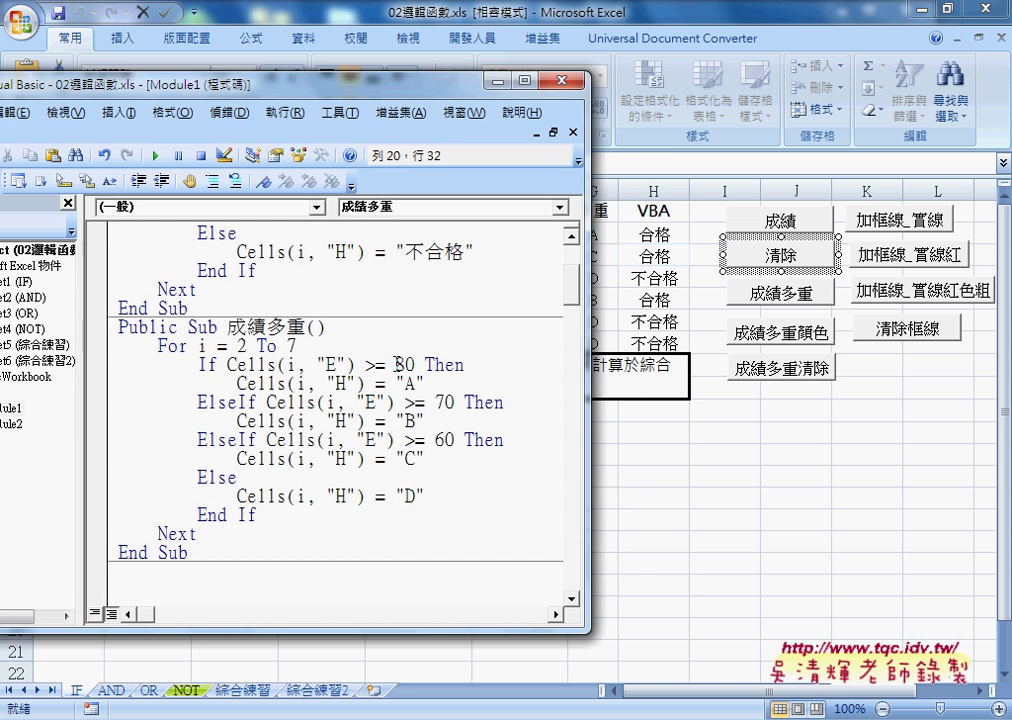
click(388, 386)
click(365, 421)
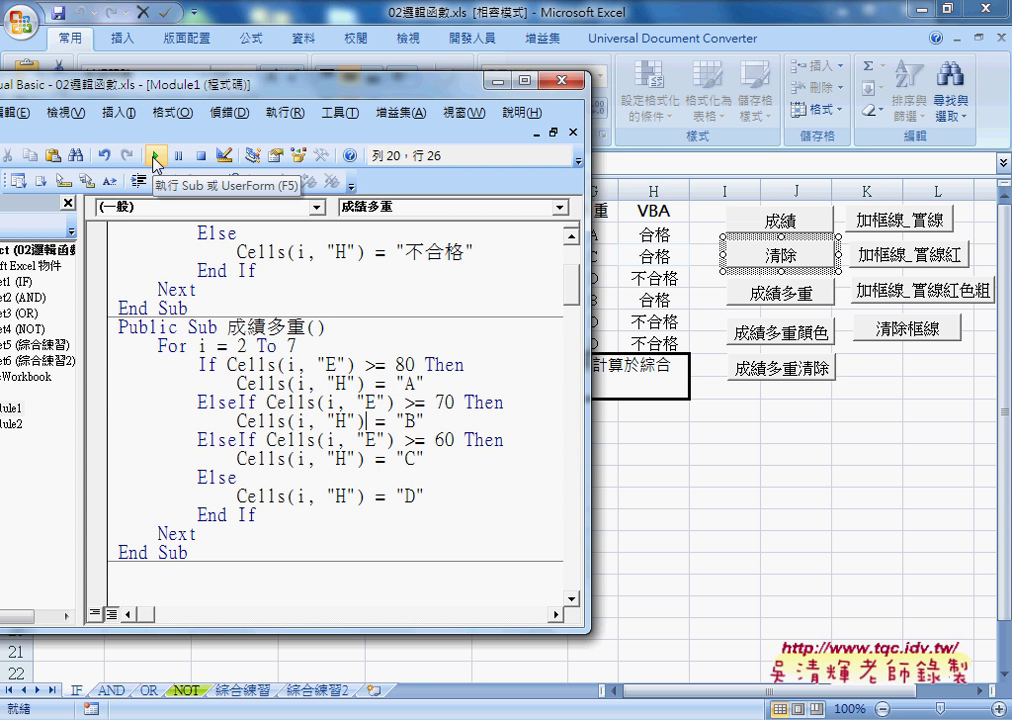
click(157, 160)
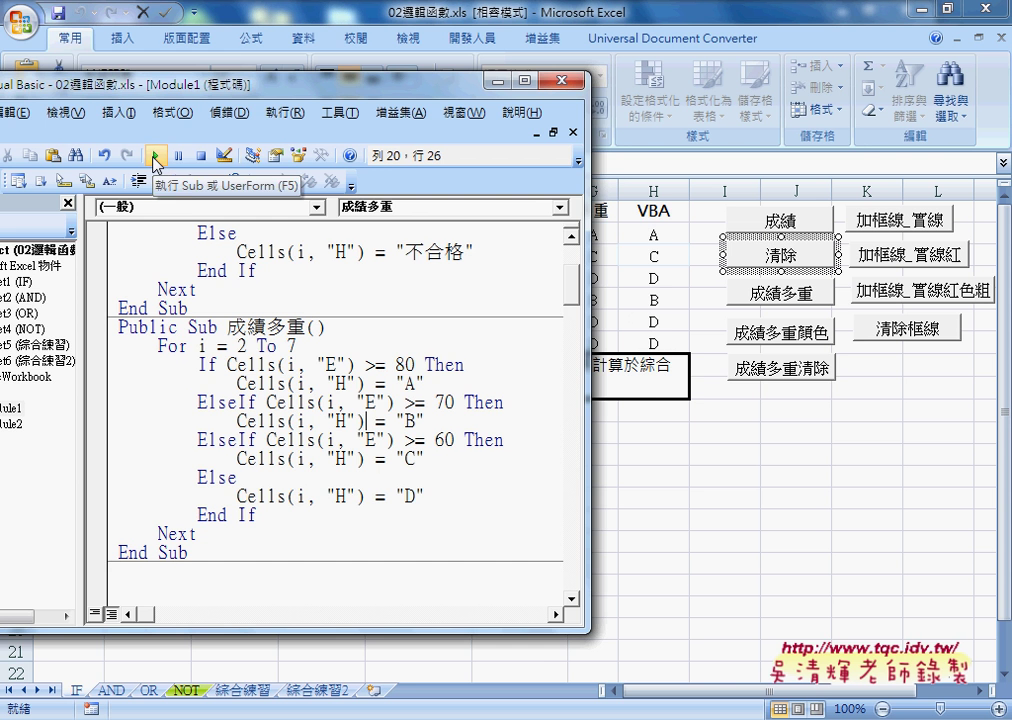
drag(352, 95, 302, 95)
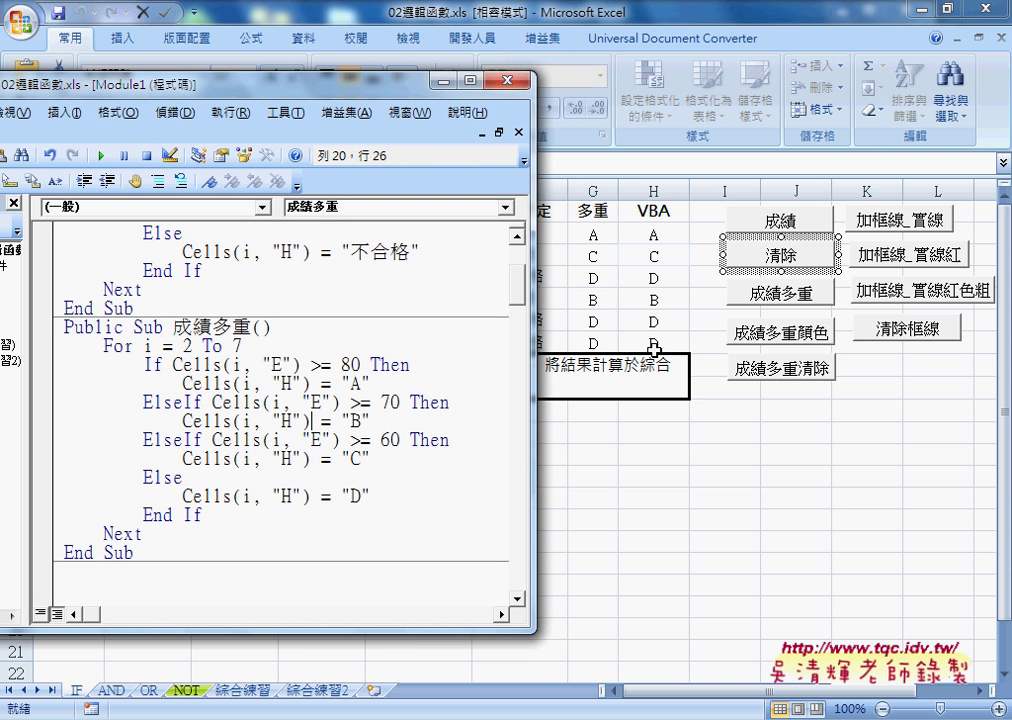
click(810, 293)
mouse_move(108, 569)
mouse_down()
mouse_move(420, 356)
mouse_move(130, 562)
mouse_up()
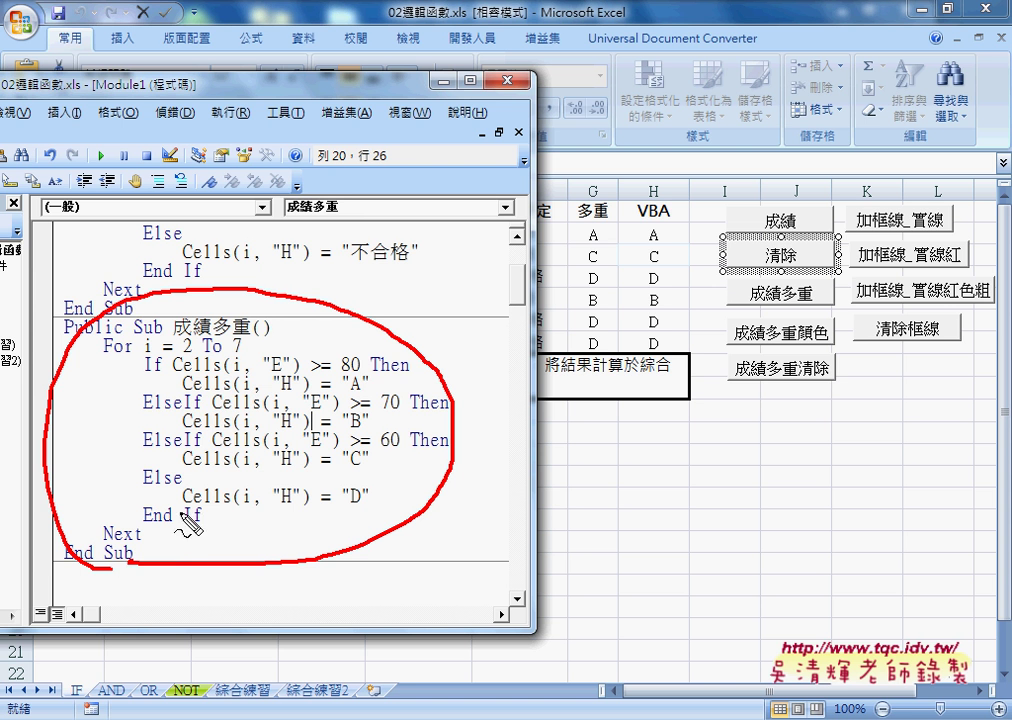
mouse_move(380, 318)
mouse_down()
mouse_move(512, 260)
mouse_move(563, 258)
mouse_up()
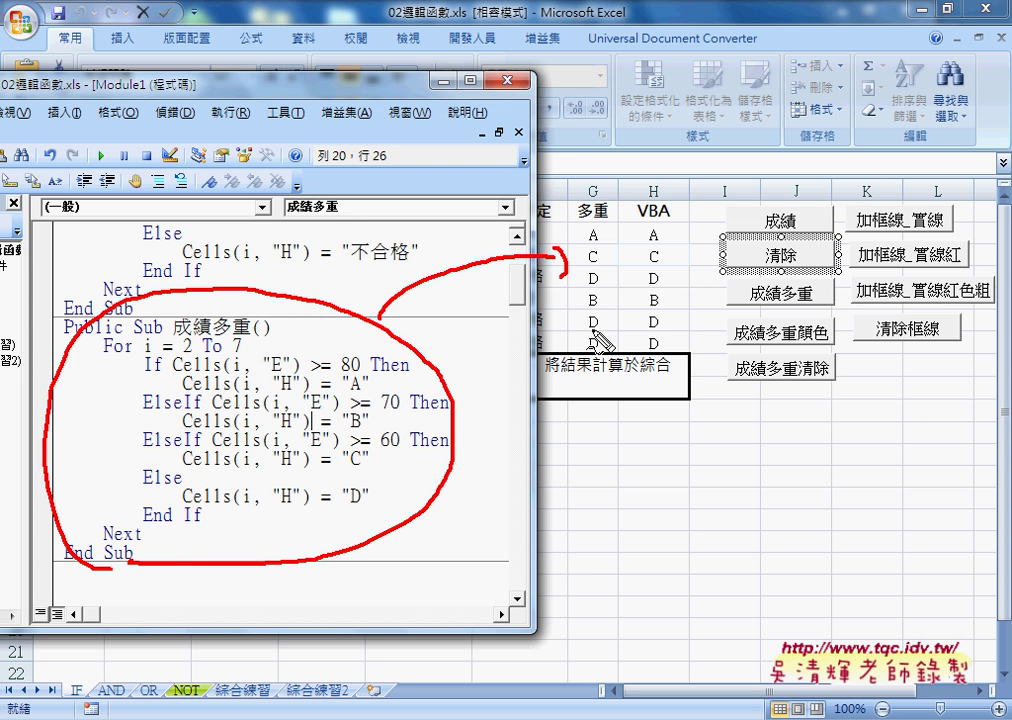
mouse_move(564, 346)
mouse_down()
mouse_move(622, 300)
mouse_move(597, 352)
mouse_up()
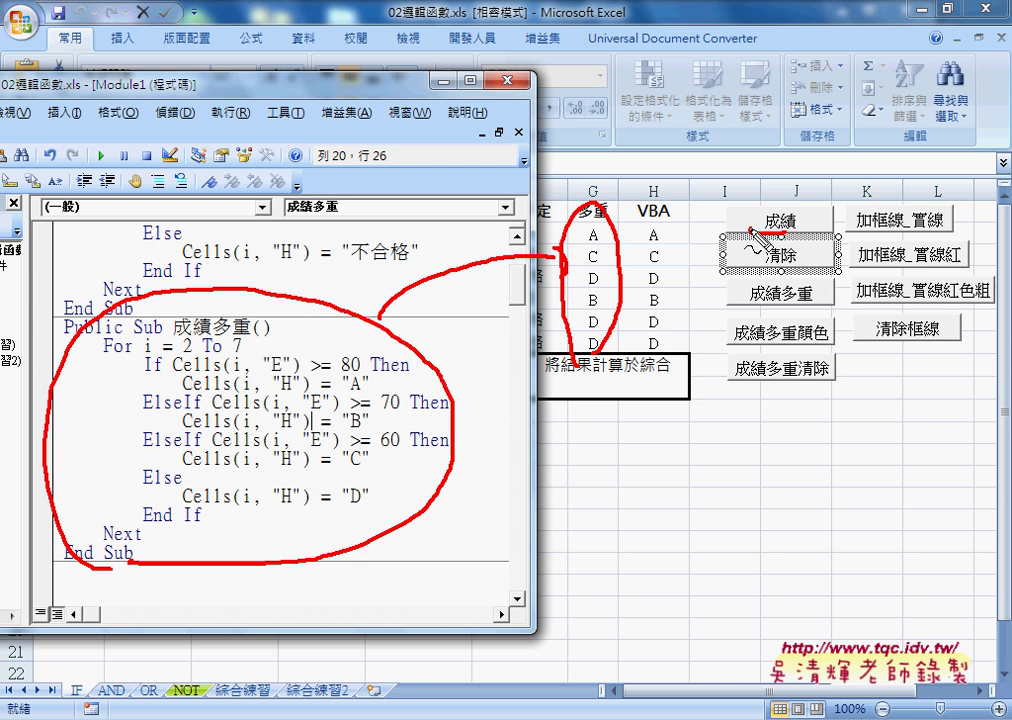
mouse_move(752, 222)
mouse_down()
mouse_move(792, 230)
mouse_move(800, 310)
mouse_up()
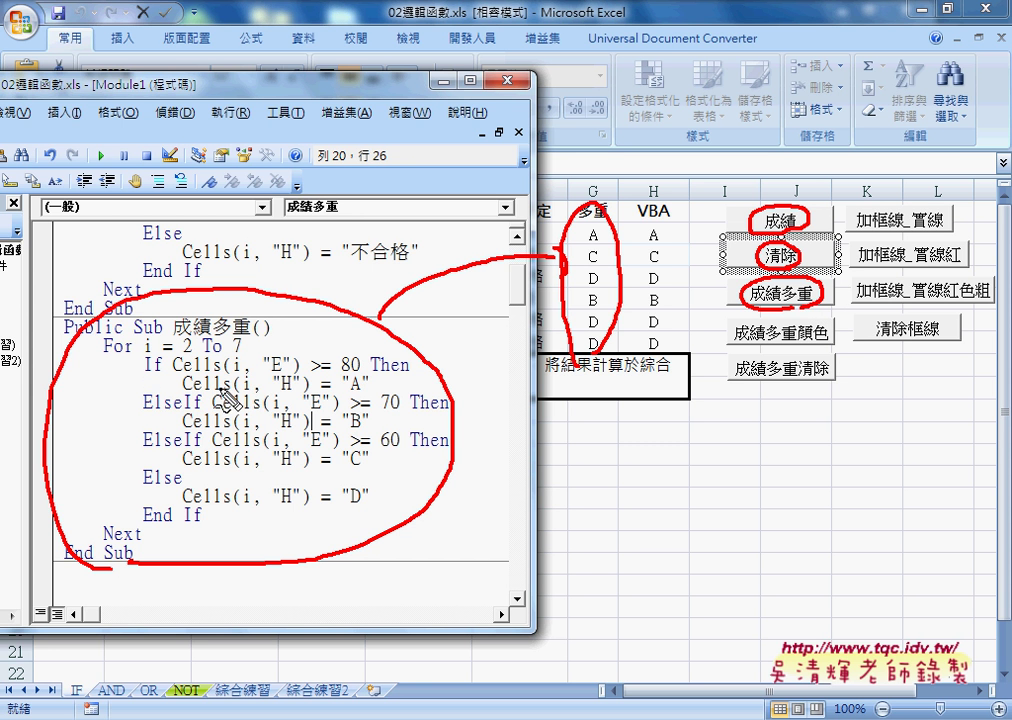
drag(343, 379, 367, 377)
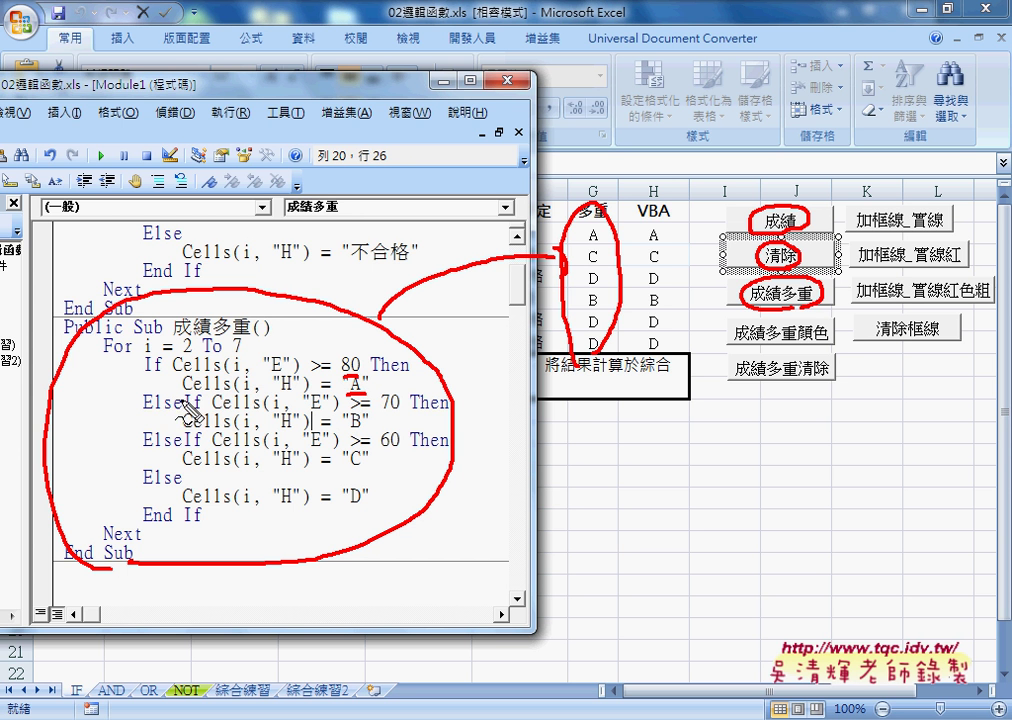
mouse_move(181, 398)
mouse_down()
mouse_move(151, 412)
mouse_move(182, 394)
mouse_up()
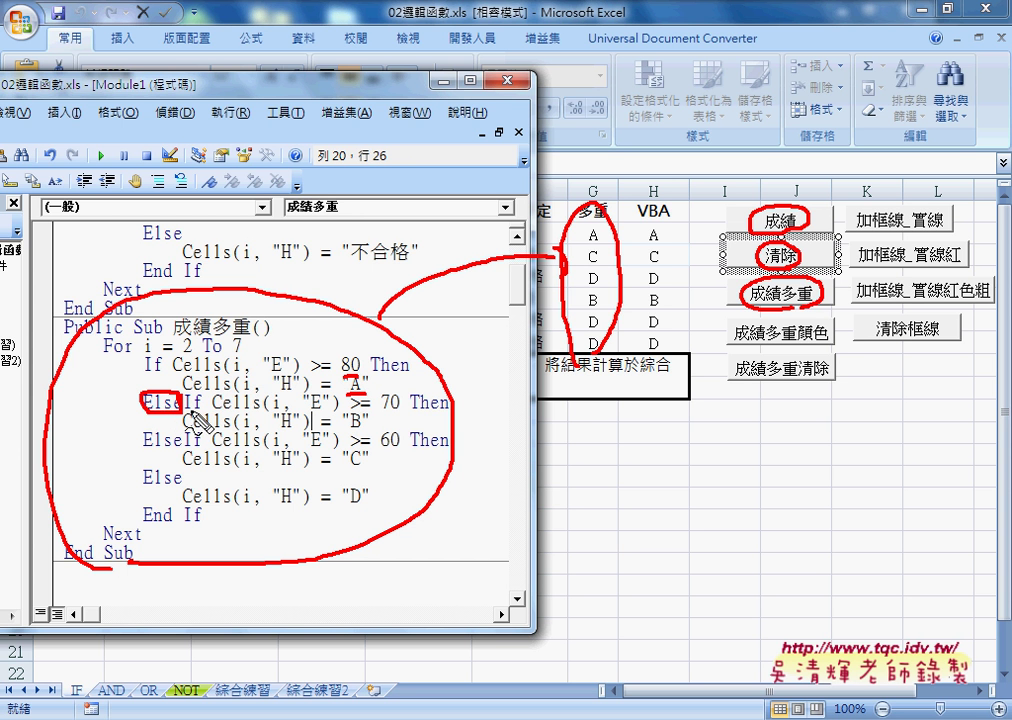
drag(147, 449, 201, 448)
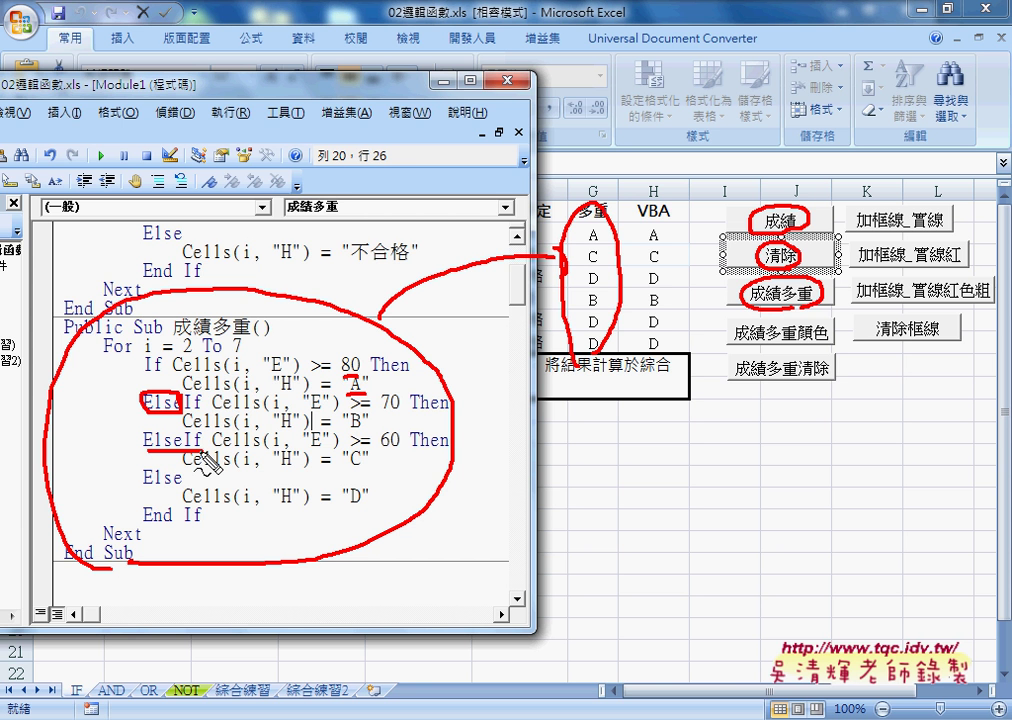